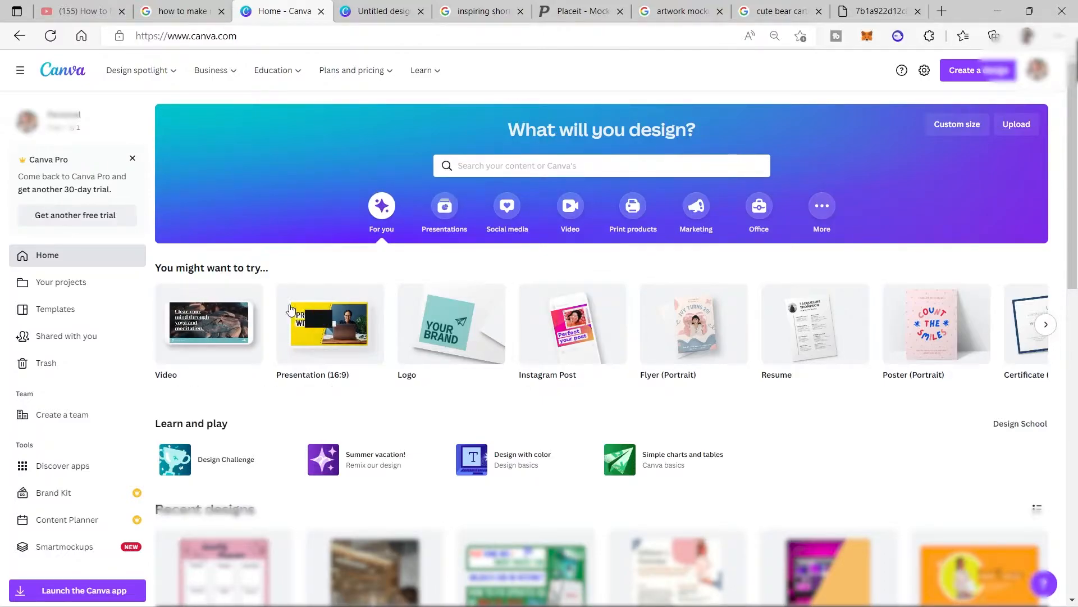
# Create a new custom-size design 8 in wide and 10 in high.
pyautogui.moveTo(298, 323)
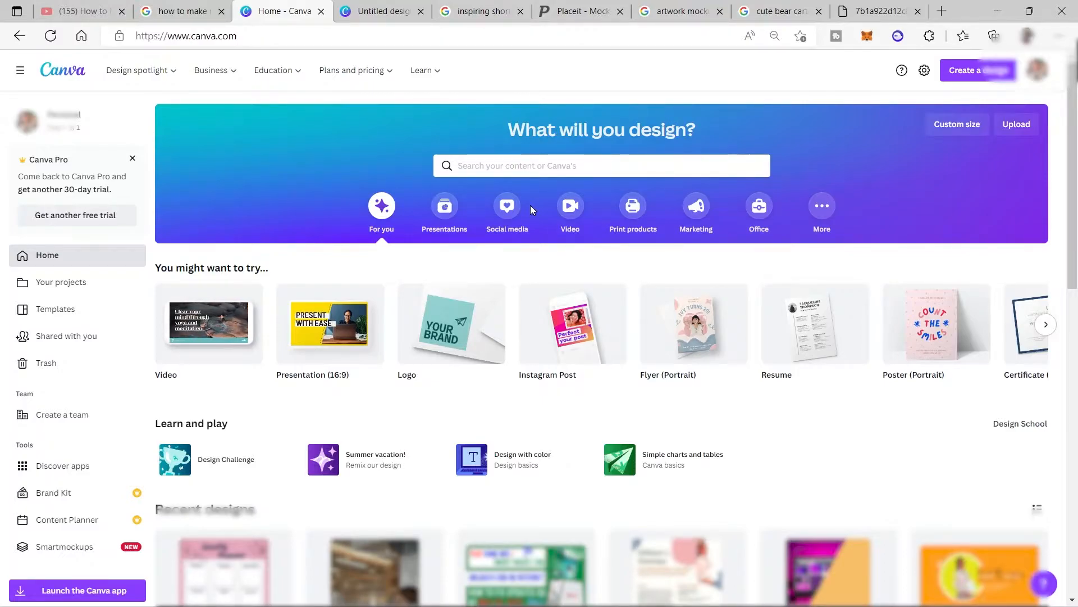
pyautogui.click(972, 77)
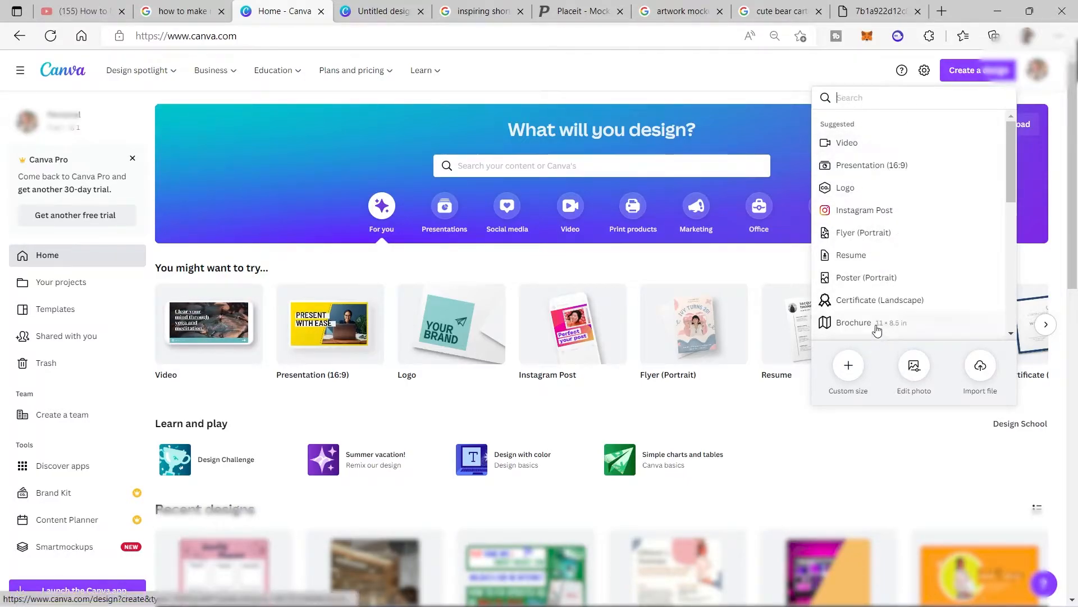
pyautogui.click(848, 366)
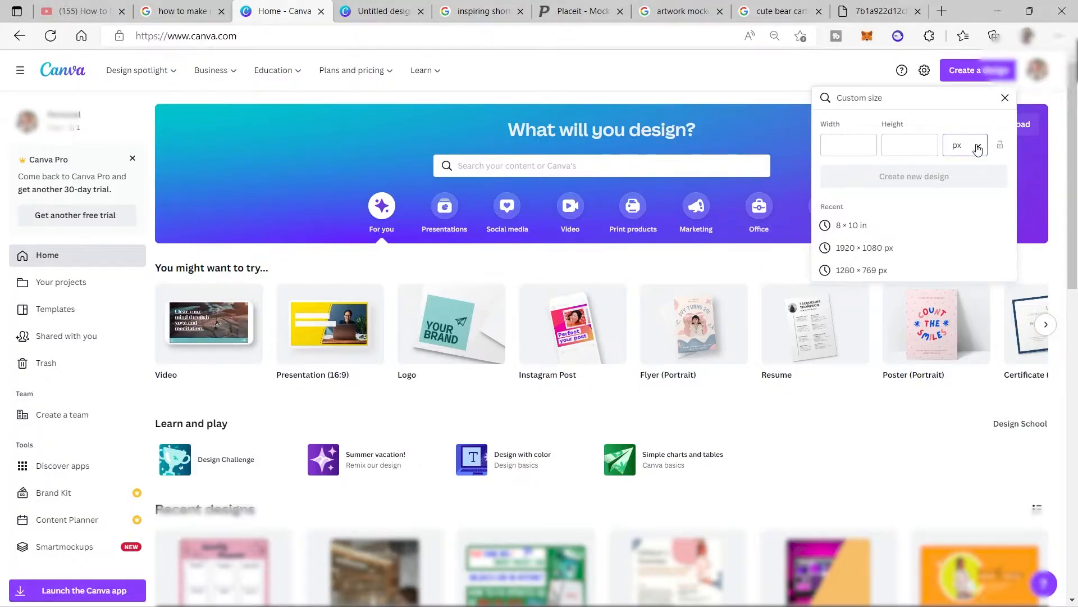
pyautogui.click(977, 147)
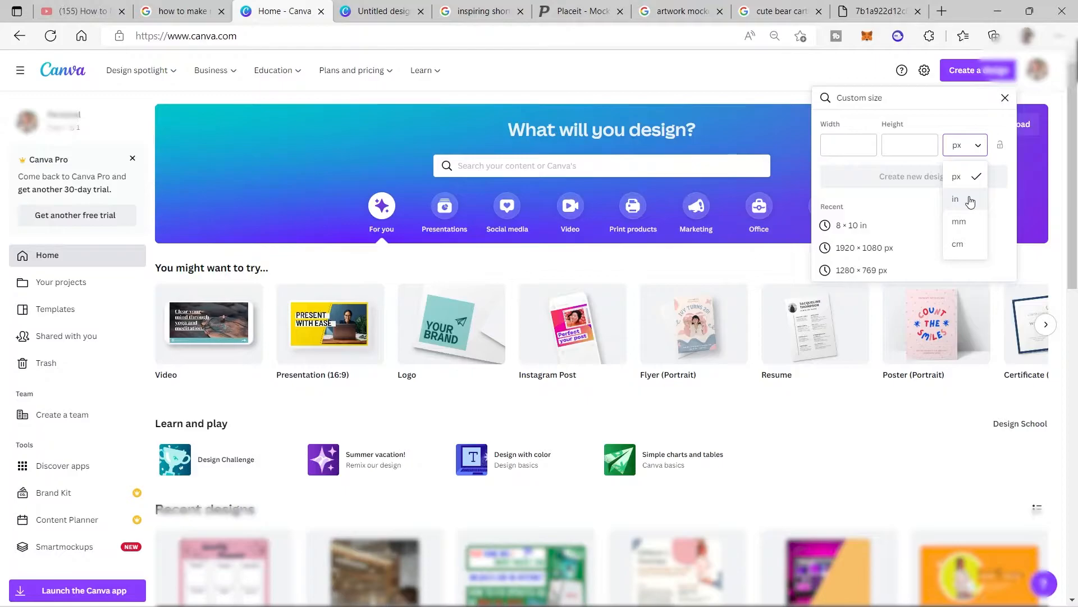
pyautogui.click(970, 200)
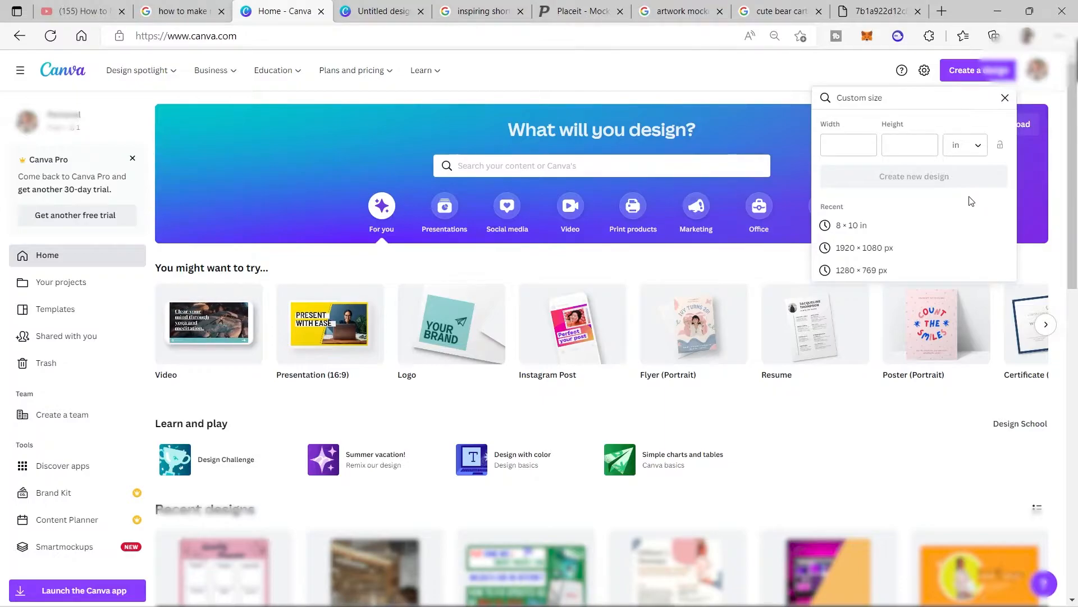
pyautogui.click(853, 152)
pyautogui.write('8')
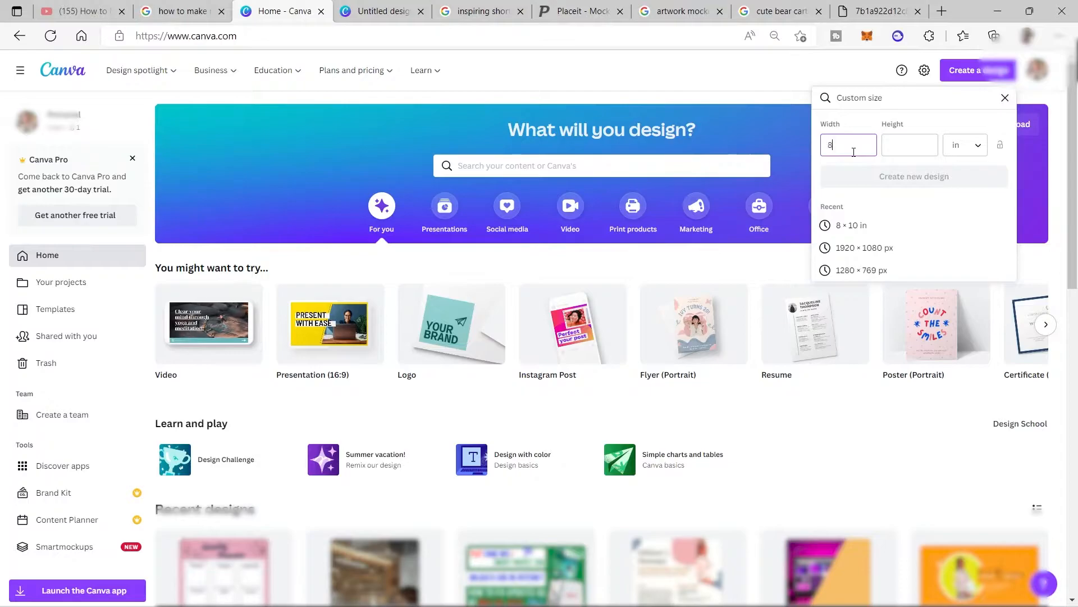
pyautogui.click(911, 155)
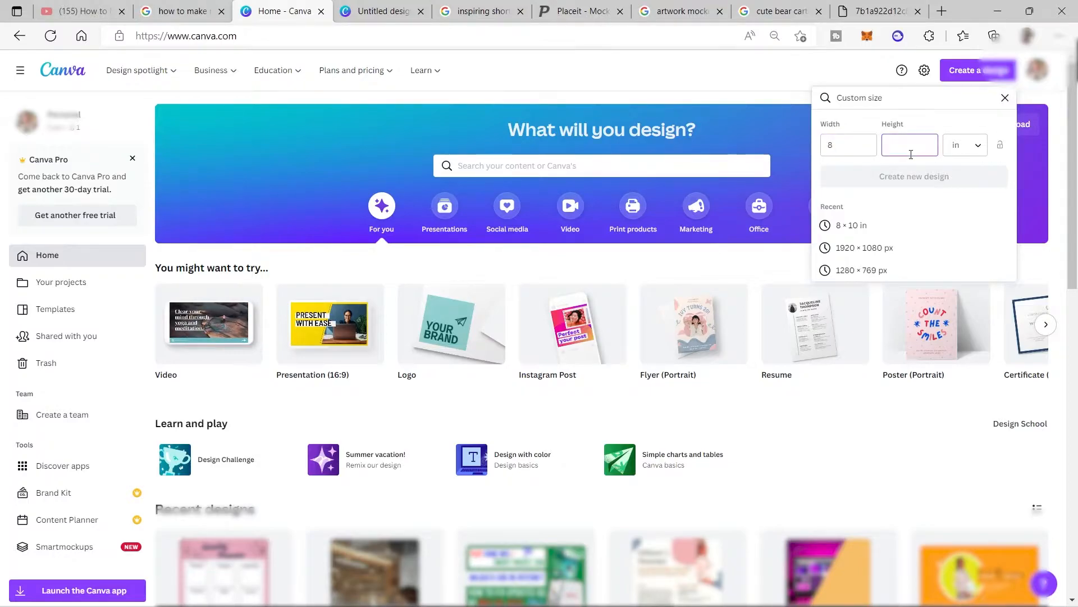
pyautogui.write('10')
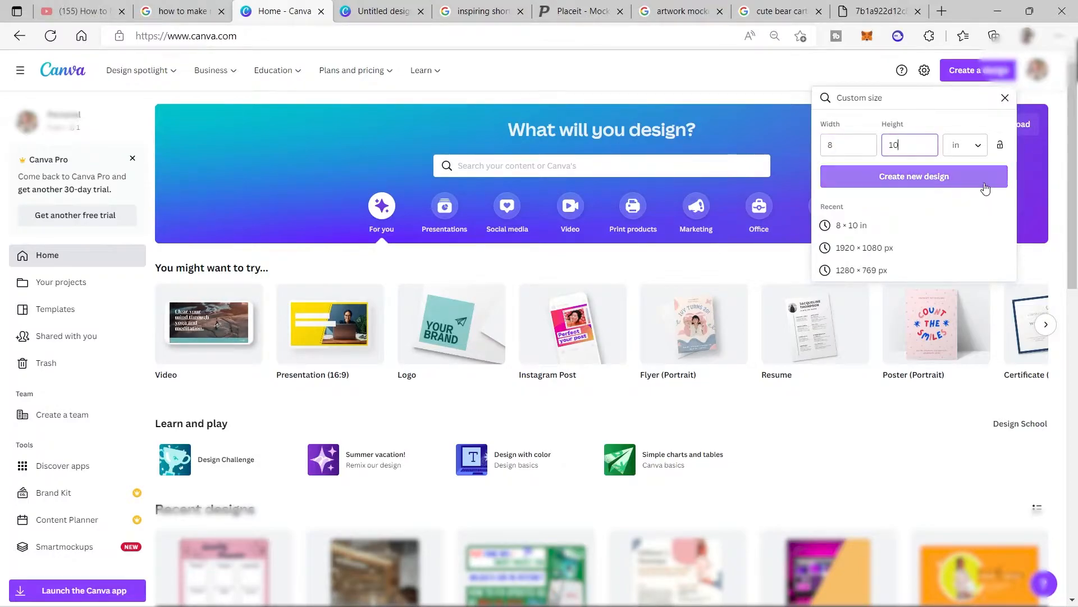
pyautogui.click(914, 181)
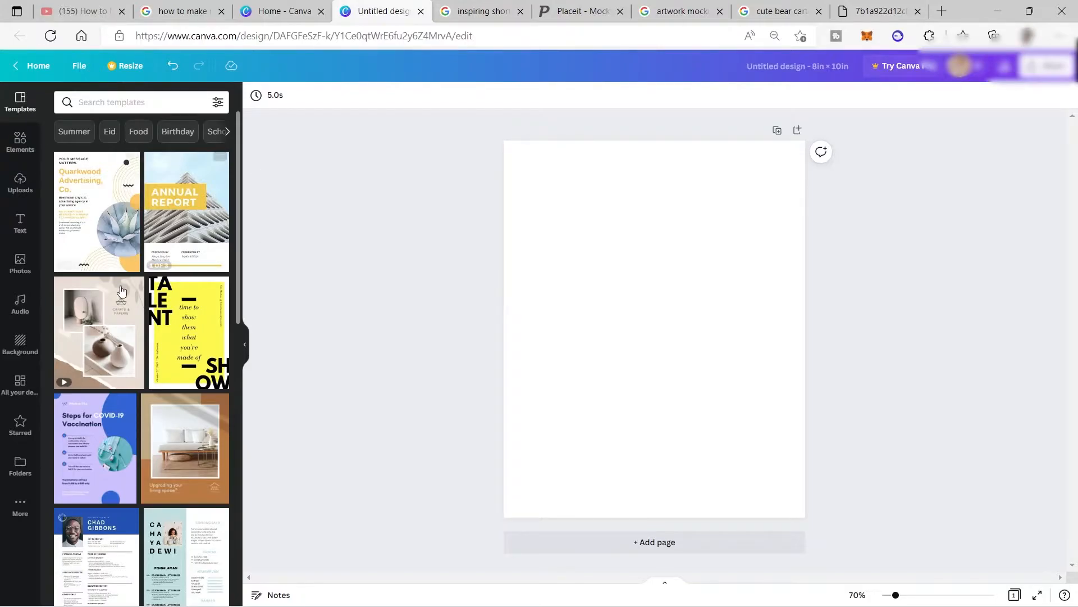
# Look through the templates, elements, uploaded images, videos and audio, and the text styles available for the blank design.
pyautogui.scroll(-3, 183, 282)
pyautogui.scroll(-10, 183, 282)
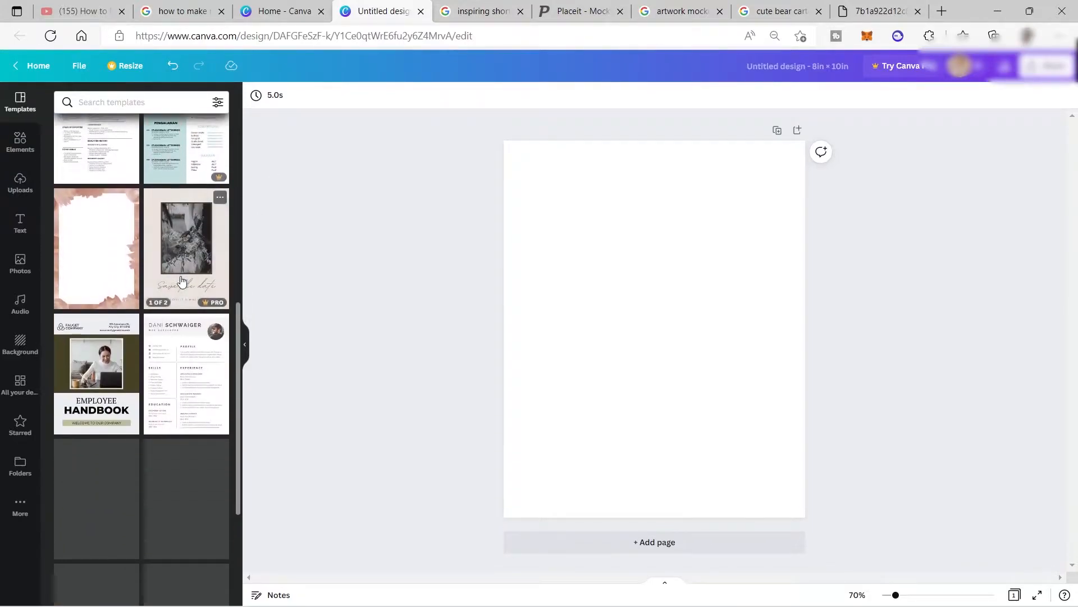
pyautogui.scroll(4, 180, 278)
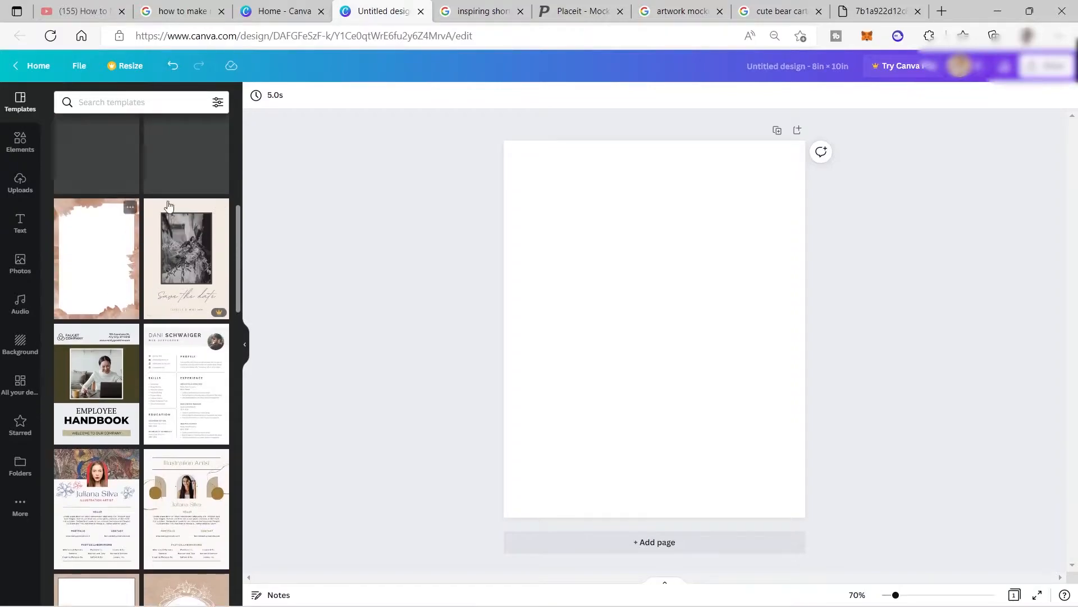
pyautogui.scroll(-7, 110, 259)
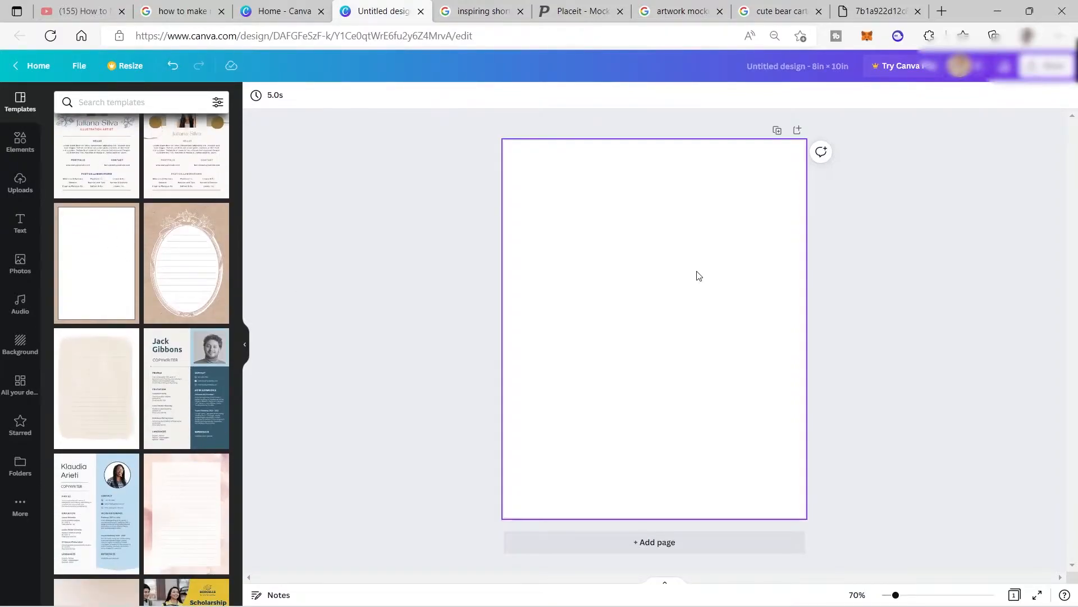
pyautogui.click(20, 154)
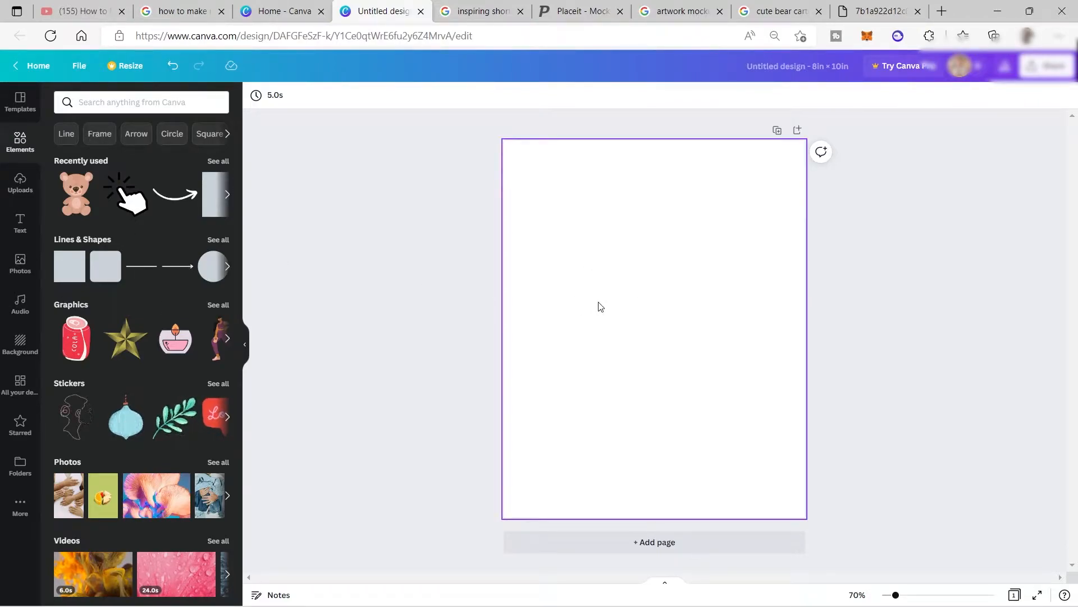
pyautogui.click(108, 105)
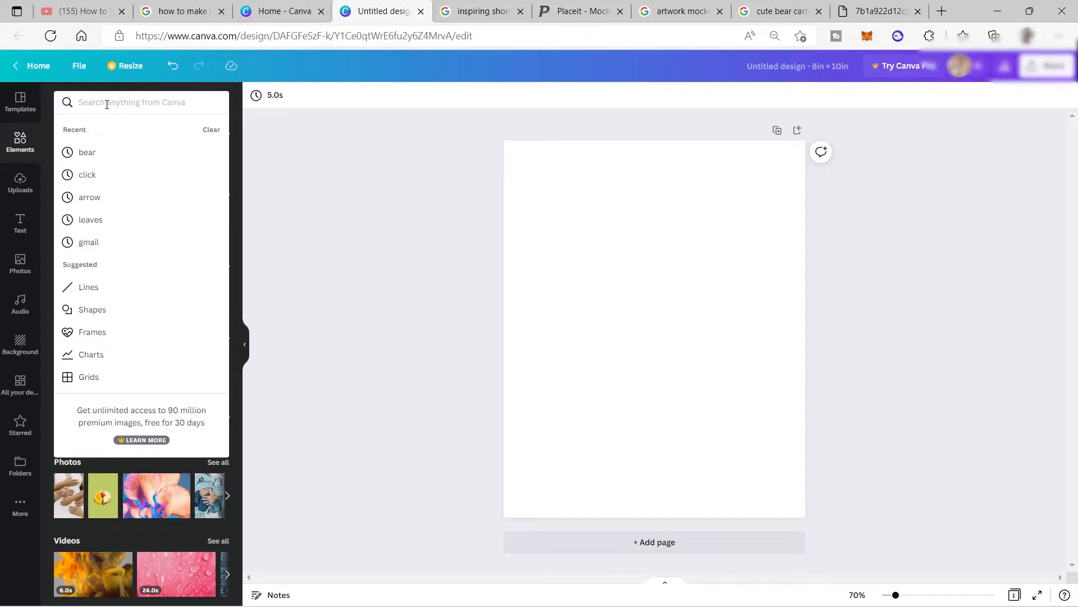
pyautogui.click(279, 160)
pyautogui.click(28, 197)
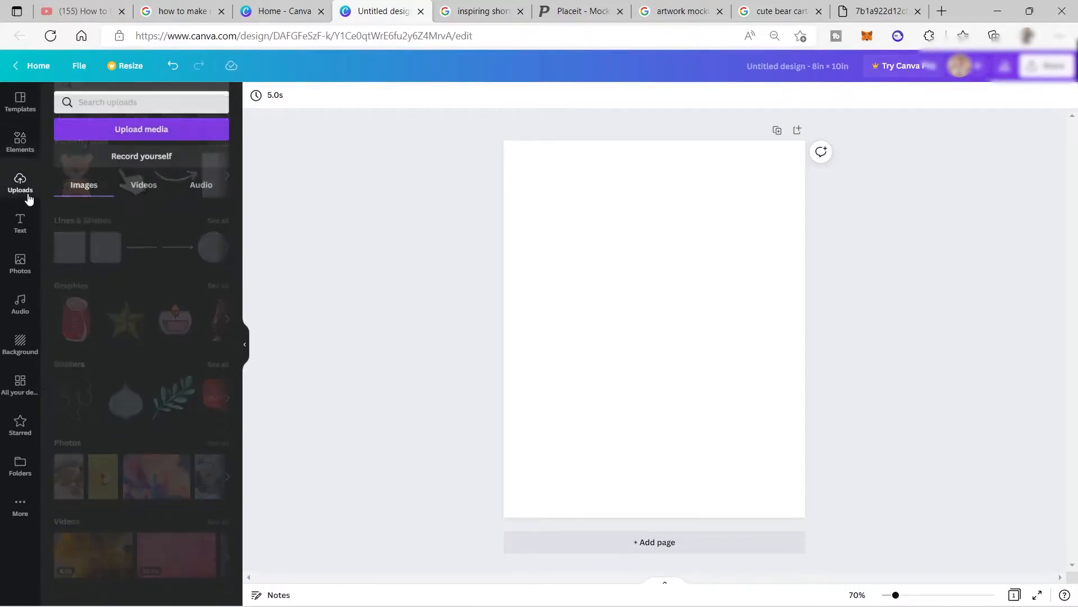
pyautogui.click(16, 235)
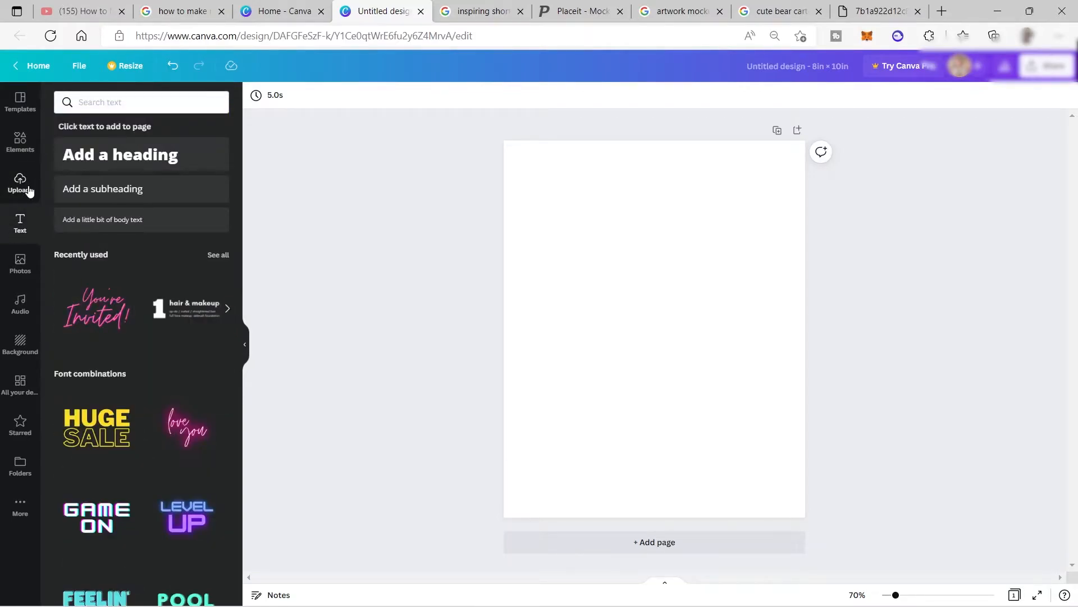
pyautogui.click(22, 183)
pyautogui.click(139, 189)
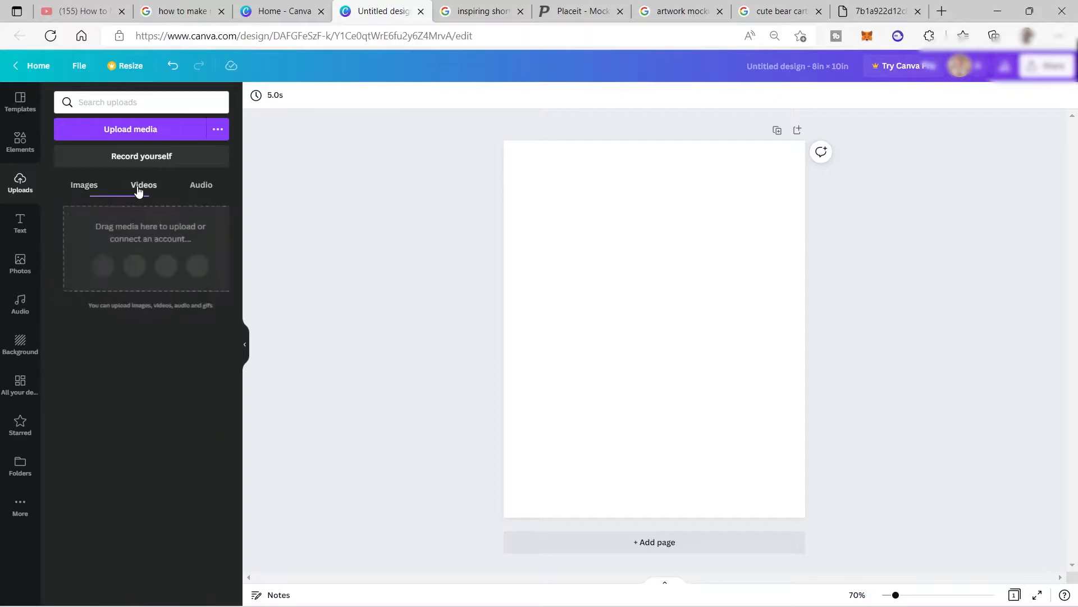
pyautogui.click(198, 198)
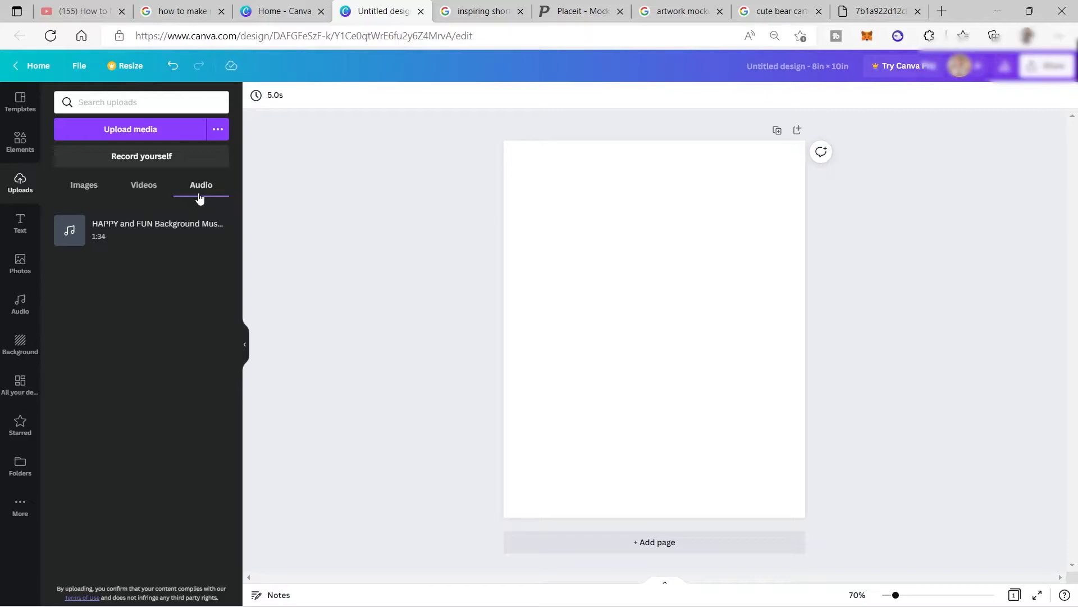
pyautogui.click(20, 220)
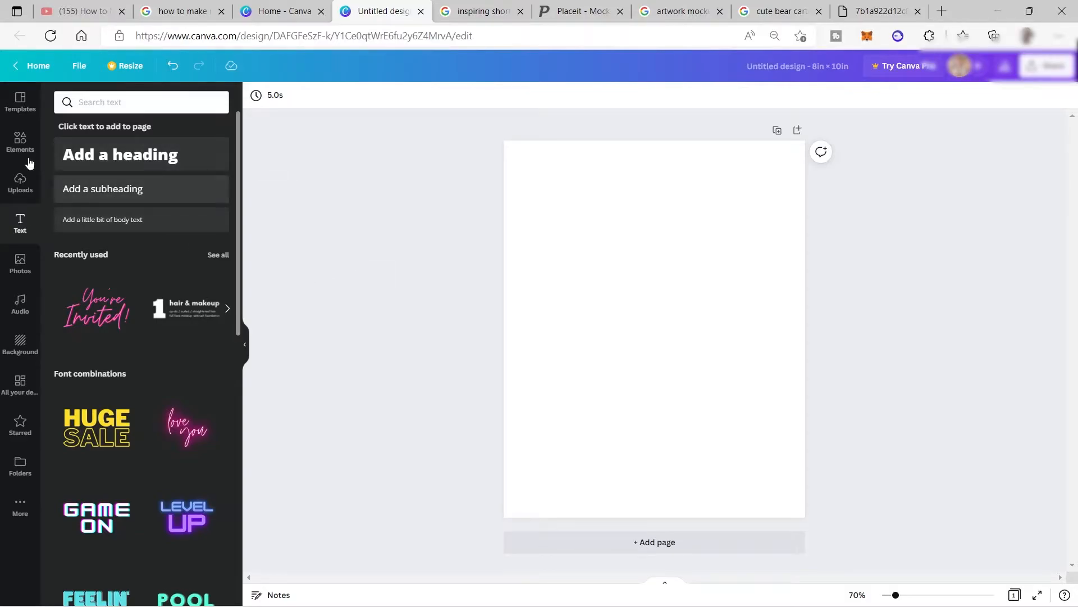
# Search the elements for "cute bear" and limit the results to graphics.
pyautogui.click(19, 144)
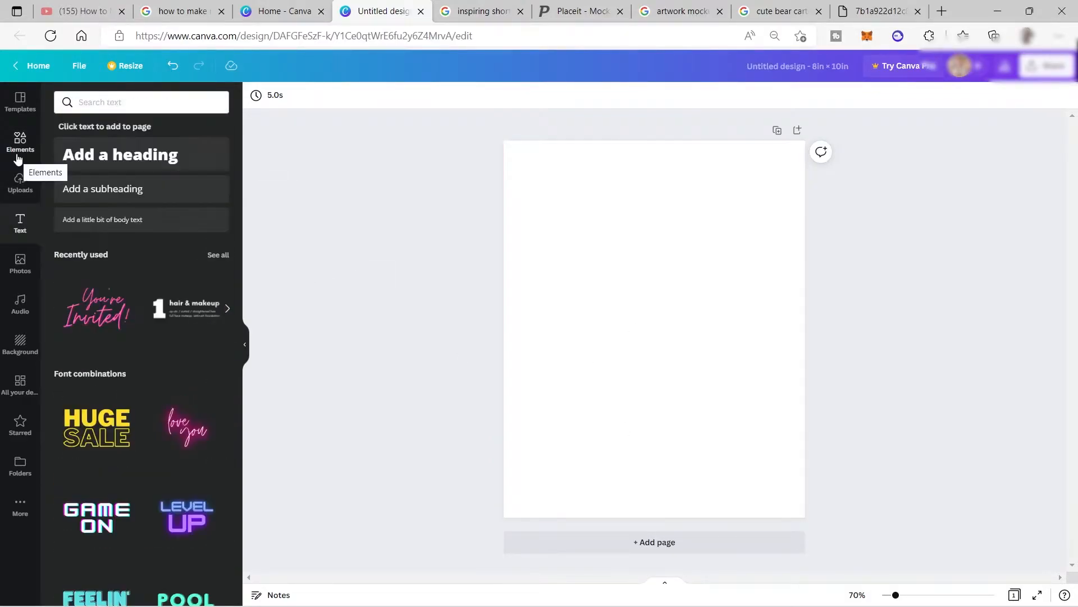
pyautogui.click(19, 152)
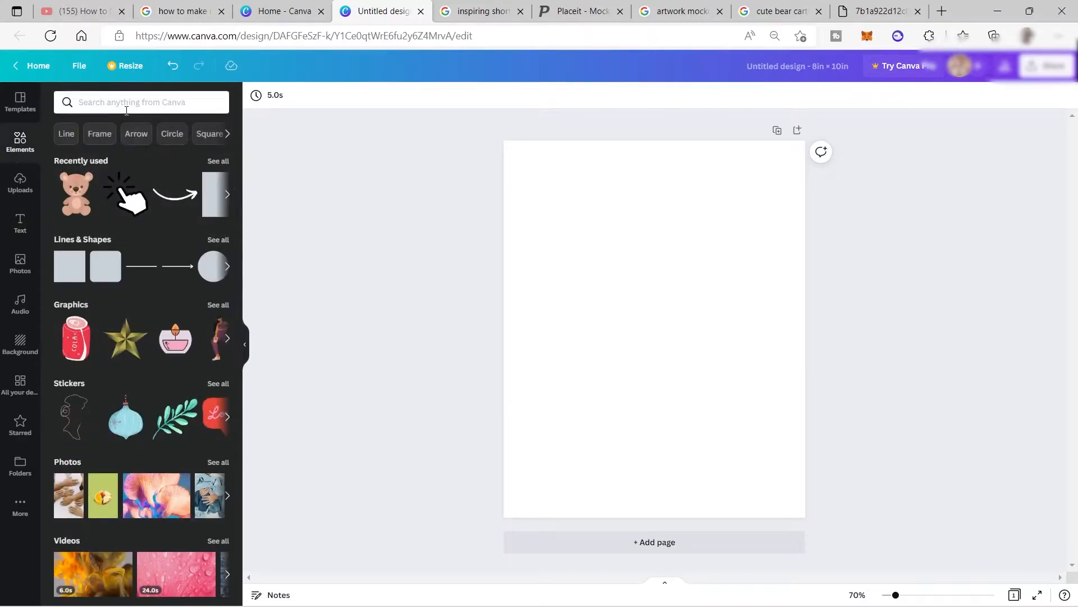
pyautogui.click(122, 104)
pyautogui.write('Cute bear')
pyautogui.press('Return')
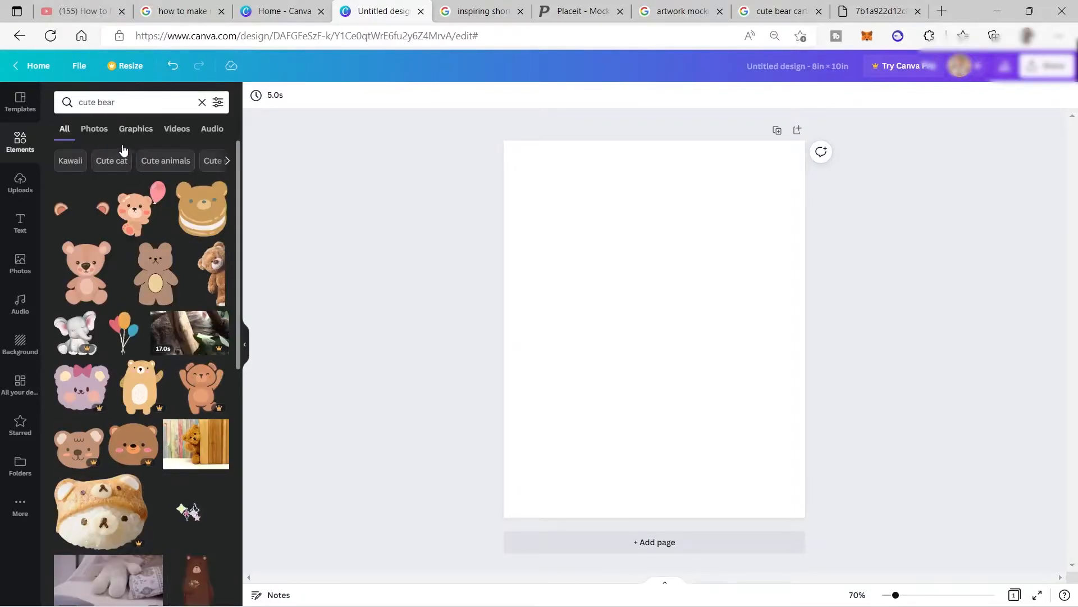
pyautogui.click(137, 130)
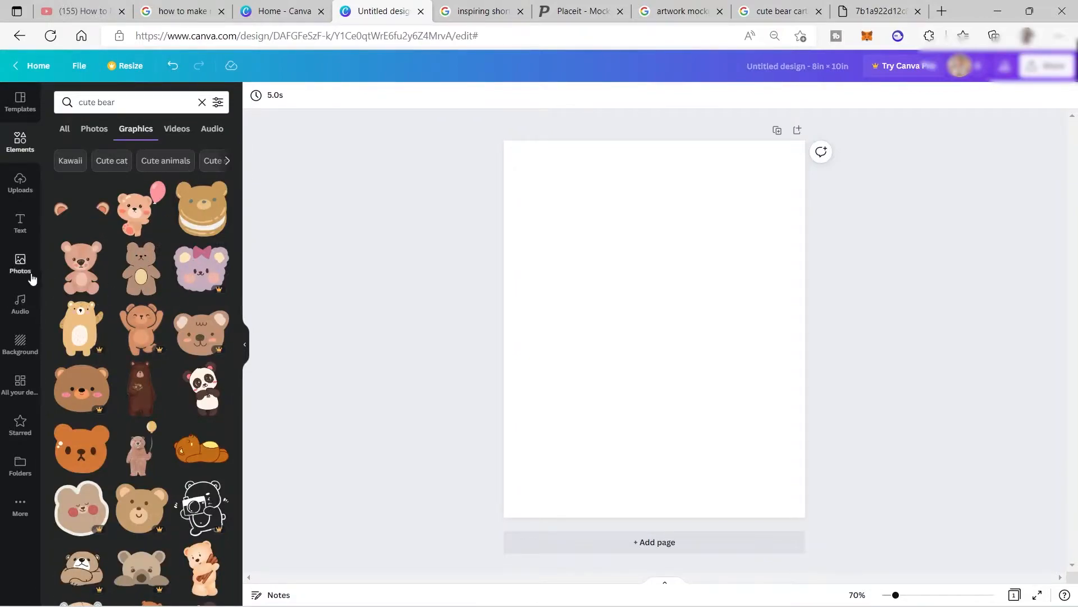
# Place the sitting pinkish-brown bear graphic on the blank page and delete it again.
pyautogui.moveTo(88, 275); pyautogui.dragTo(699, 269)
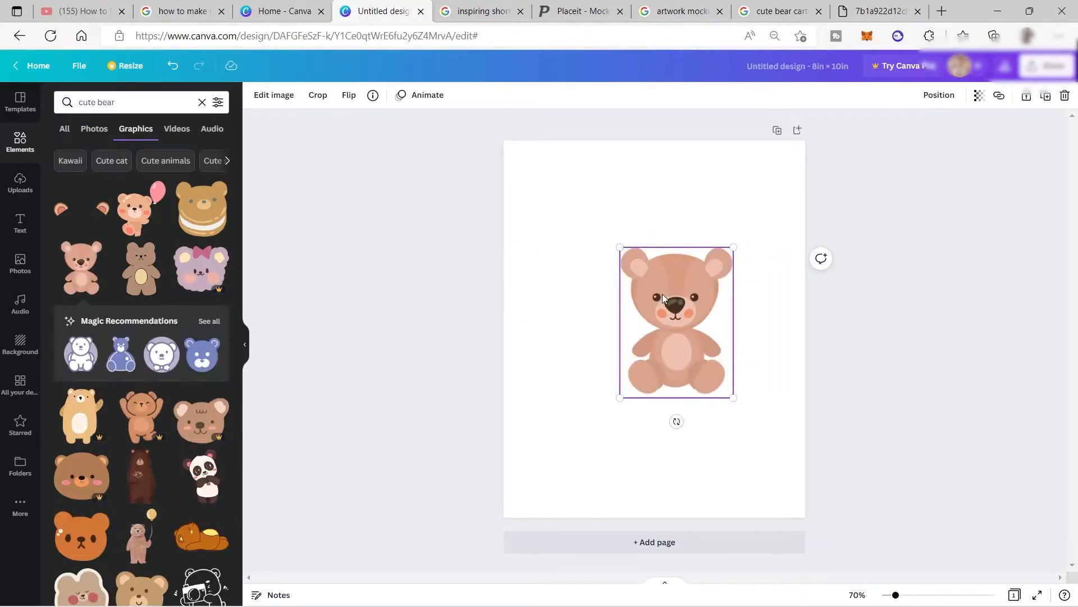
pyautogui.press('Delete')
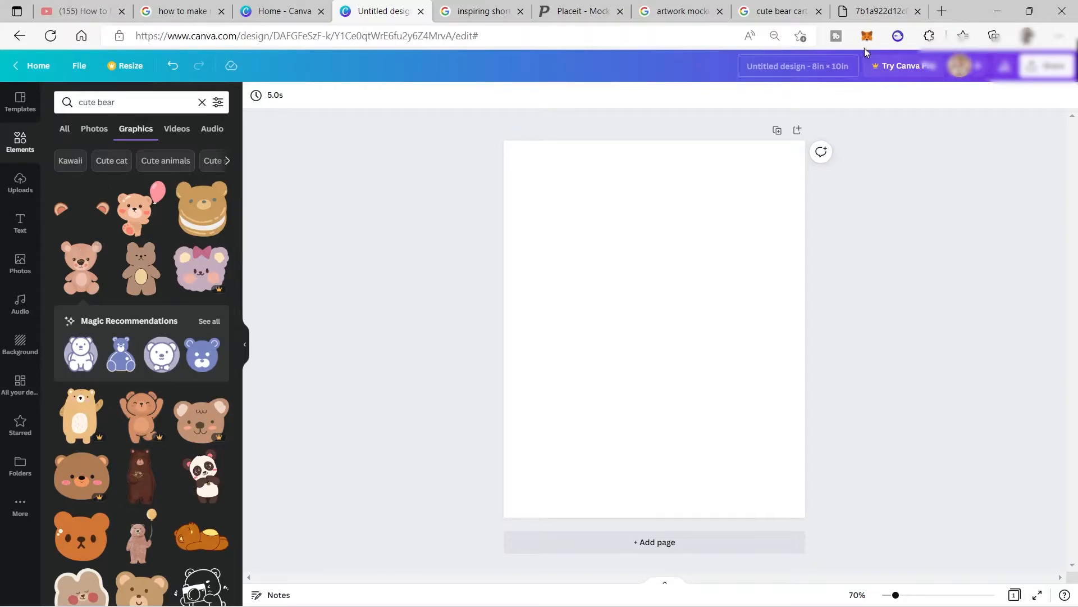
# Switch to the Google Images results for "cute bear cartoon png" and check the Transparent colour filter.
pyautogui.click(775, 15)
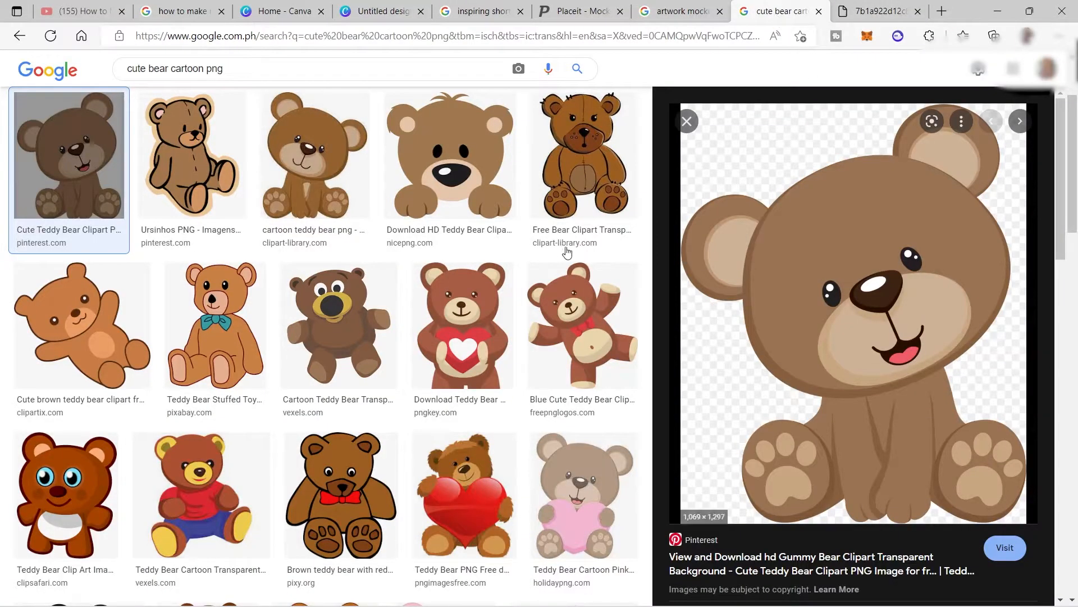
pyautogui.scroll(3, 561, 243)
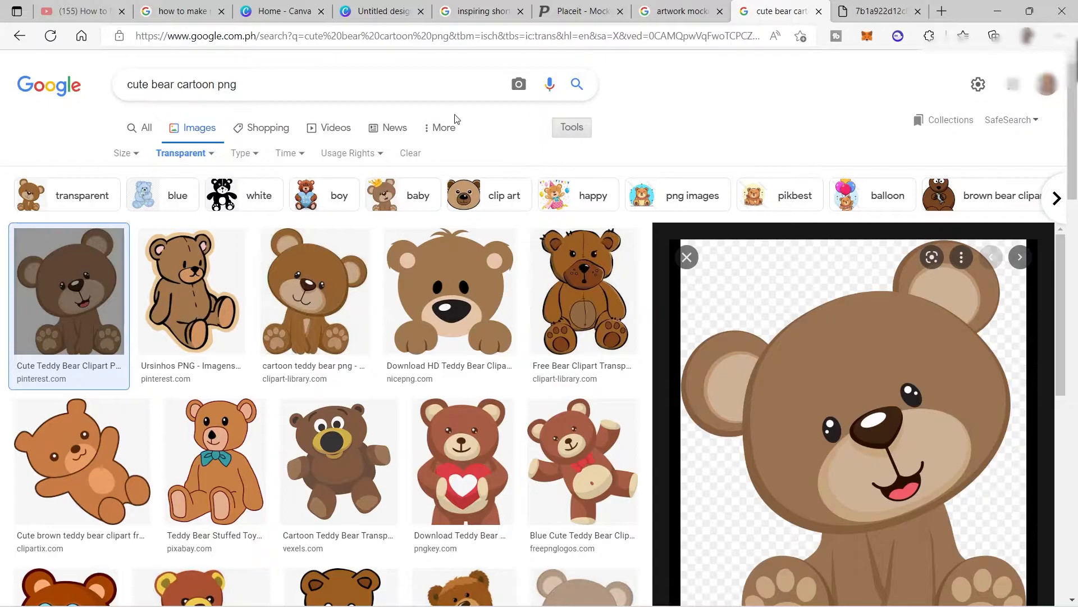
pyautogui.click(207, 154)
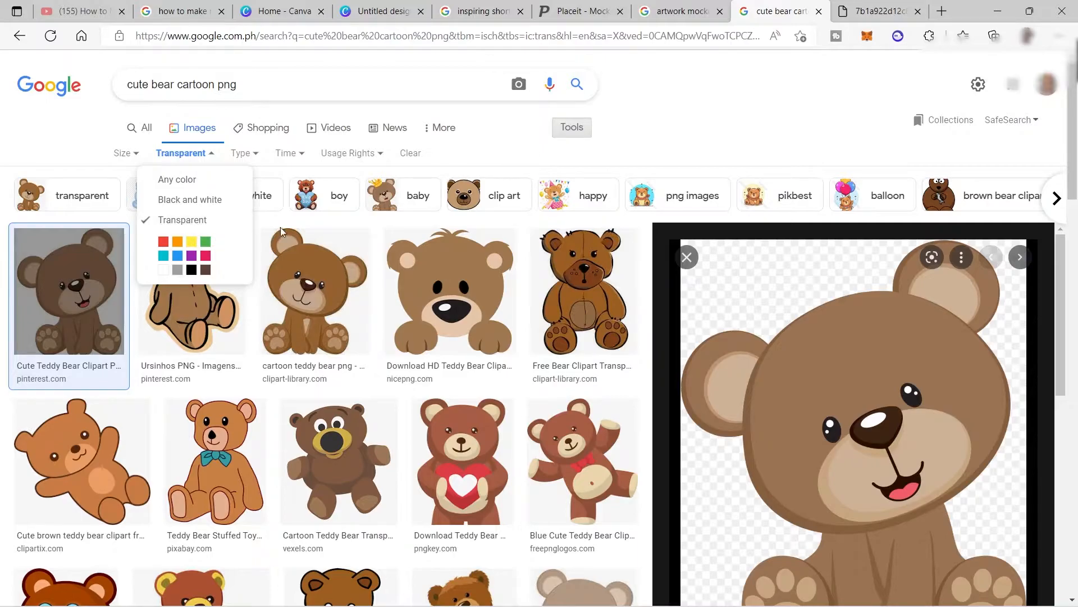
pyautogui.click(696, 137)
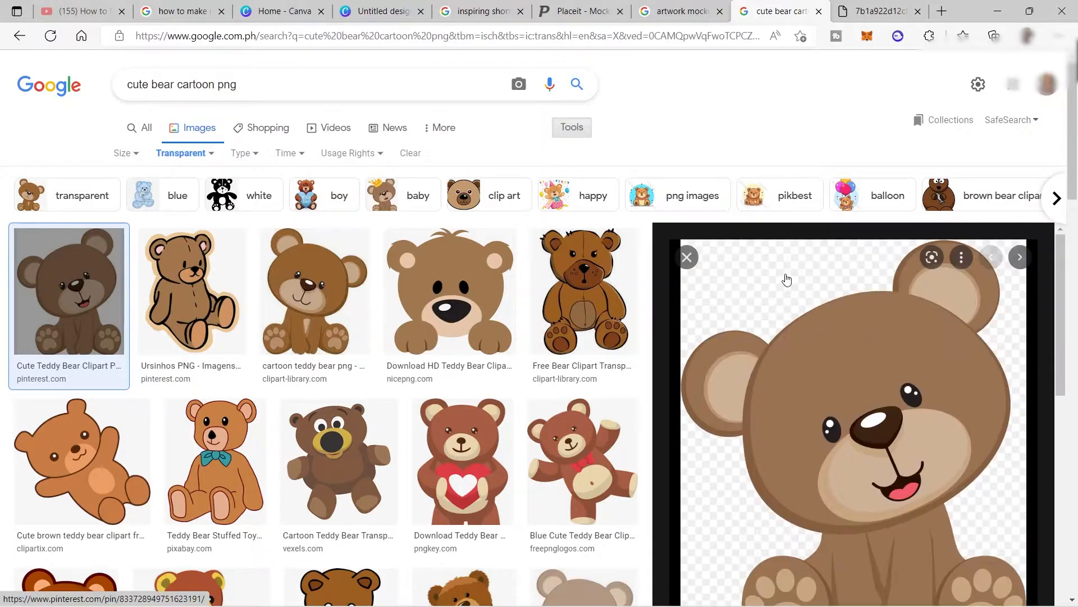
# Save the full-size PNG of the brown teddy bear tilting its head, and return to the blank Canva design.
pyautogui.scroll(-2, 800, 302)
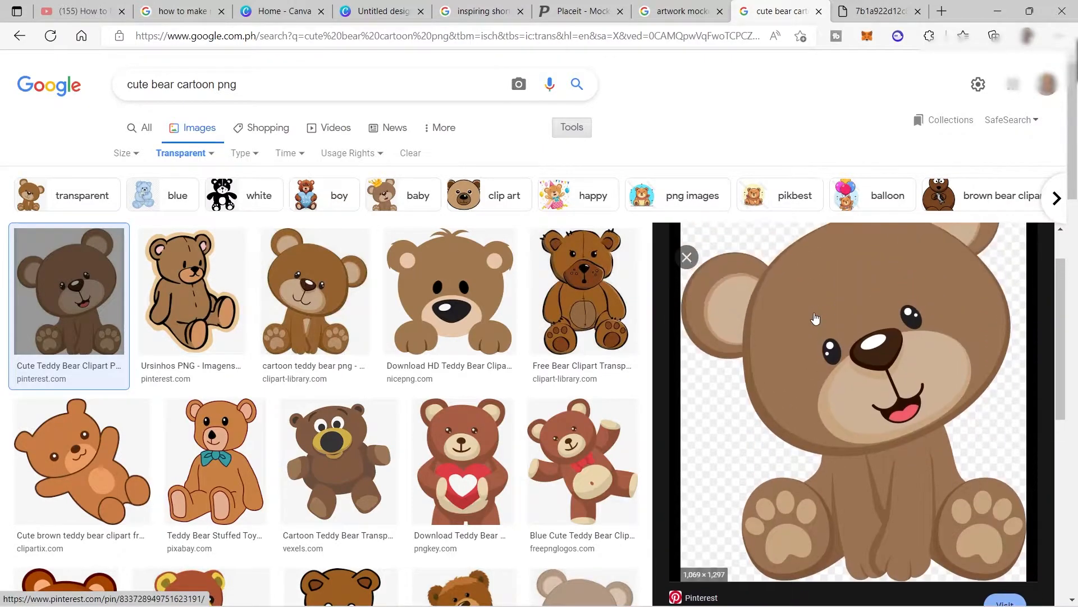
pyautogui.rightClick(815, 318)
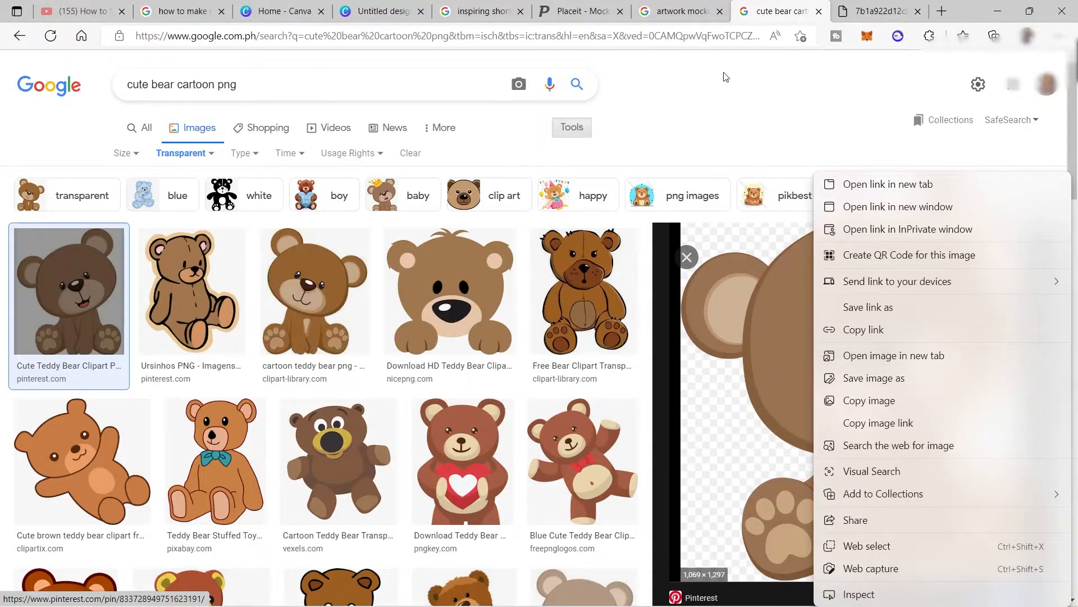
pyautogui.click(848, 16)
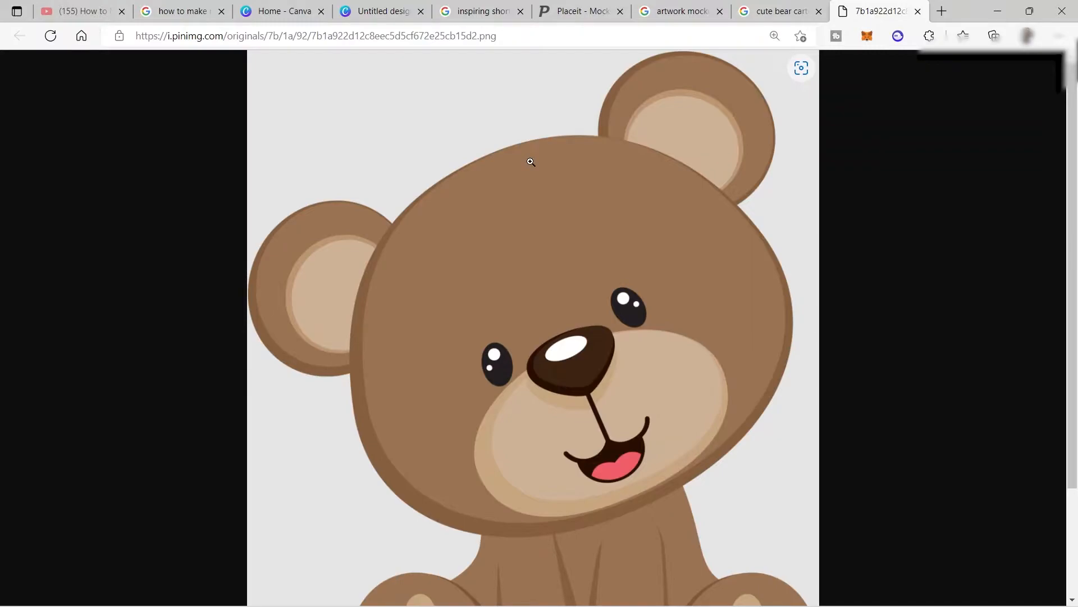
pyautogui.click(567, 231)
pyautogui.click(567, 230)
pyautogui.rightClick(565, 227)
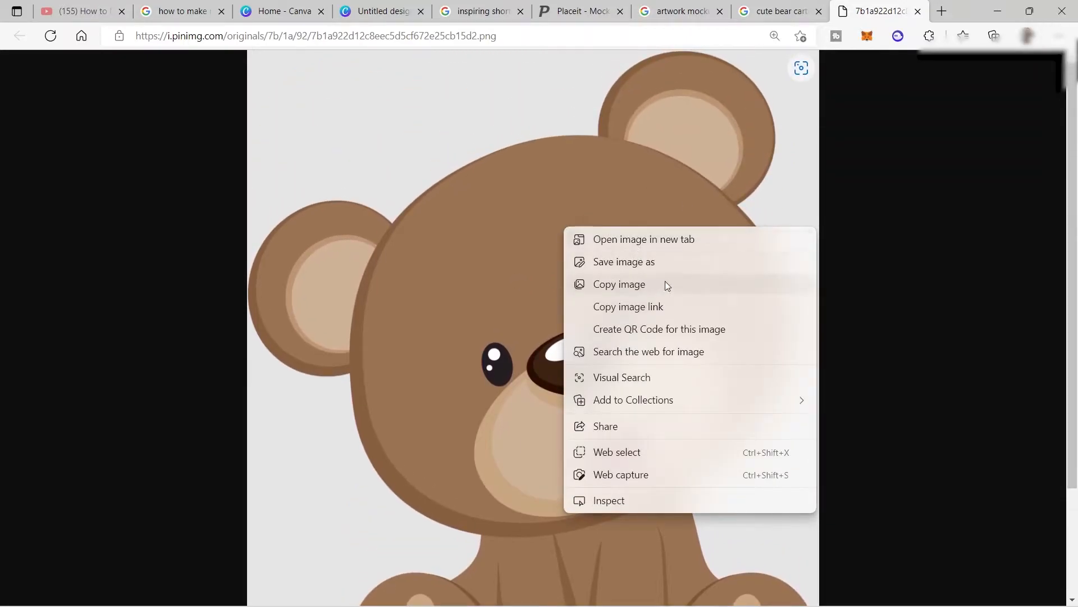
pyautogui.click(639, 266)
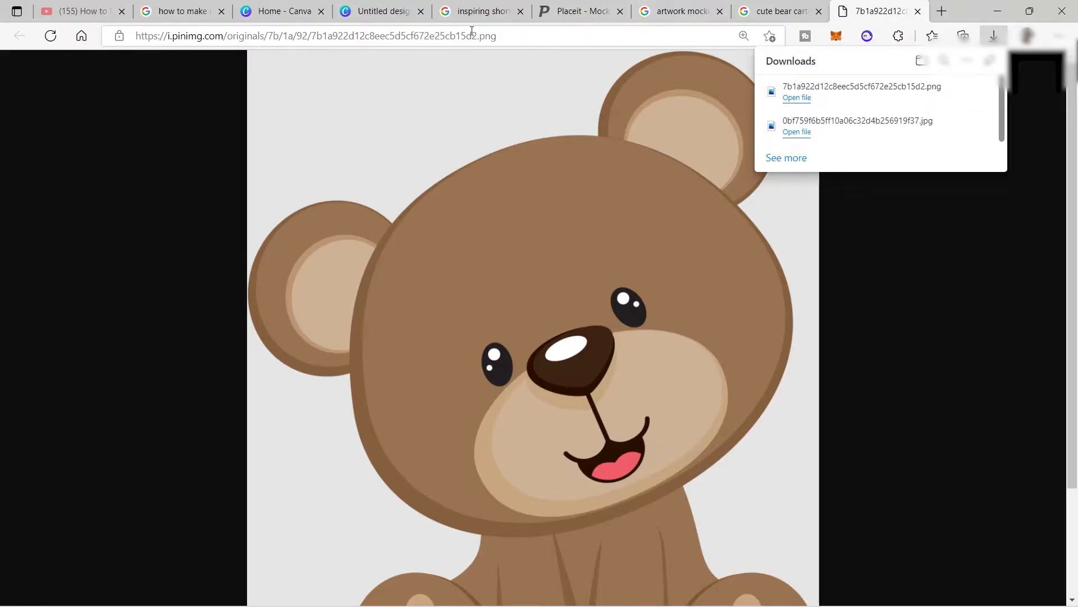
pyautogui.click(363, 12)
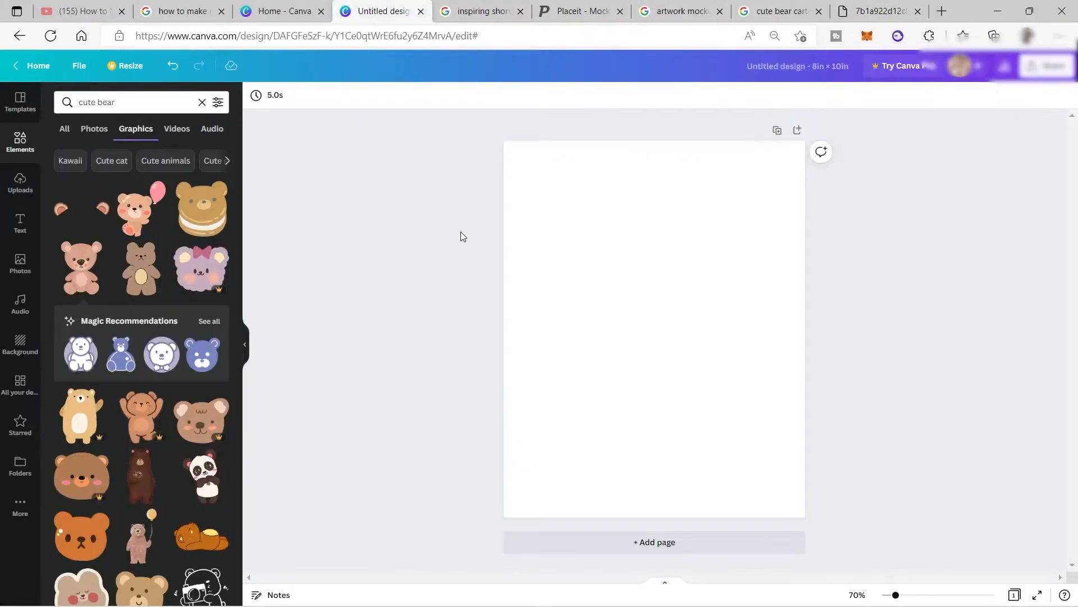
# Upload the saved teddy bear PNG, place it on the page, shrink it and centre it in the page's lower half.
pyautogui.click(20, 182)
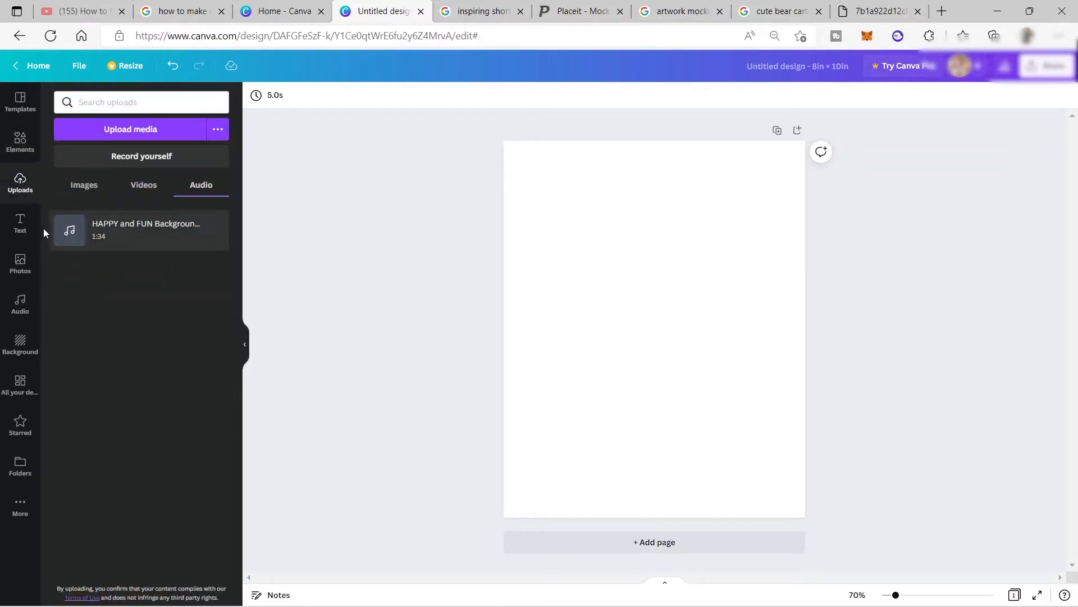
pyautogui.click(130, 129)
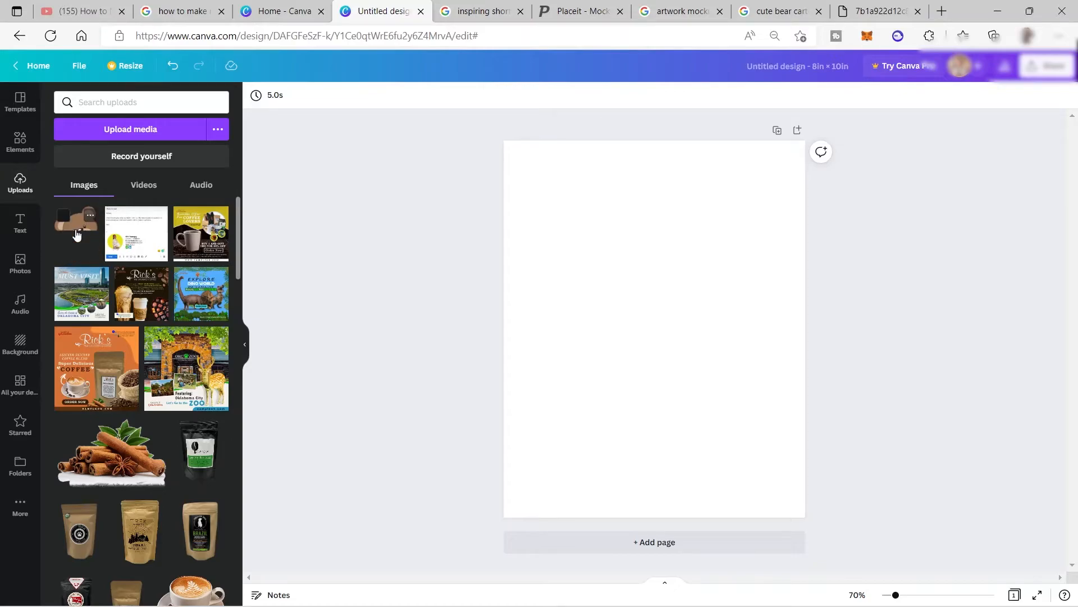
pyautogui.moveTo(77, 234); pyautogui.dragTo(628, 274)
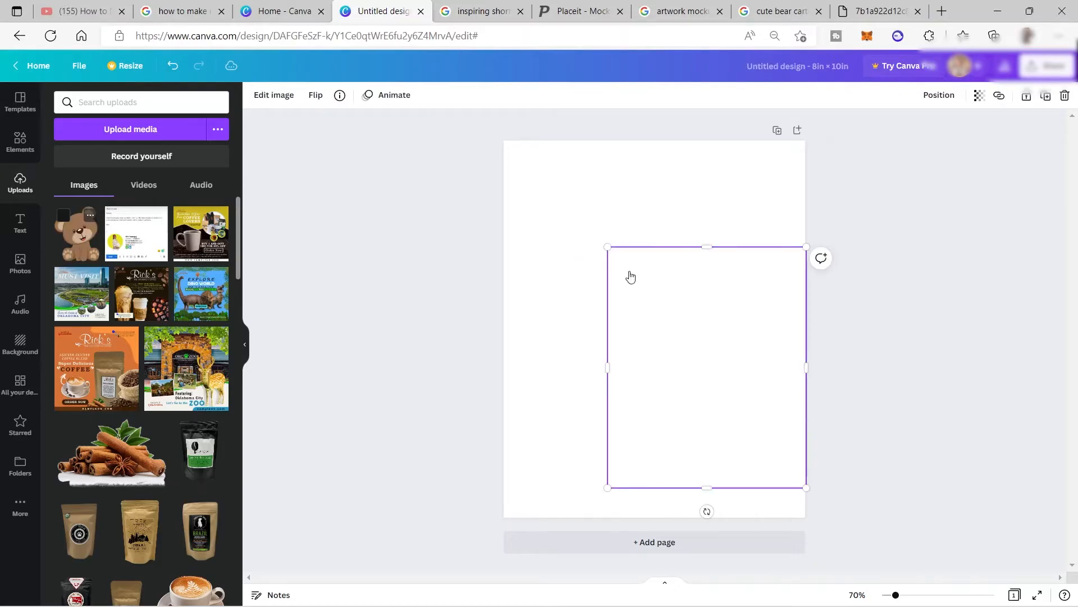
pyautogui.moveTo(714, 325); pyautogui.dragTo(659, 288)
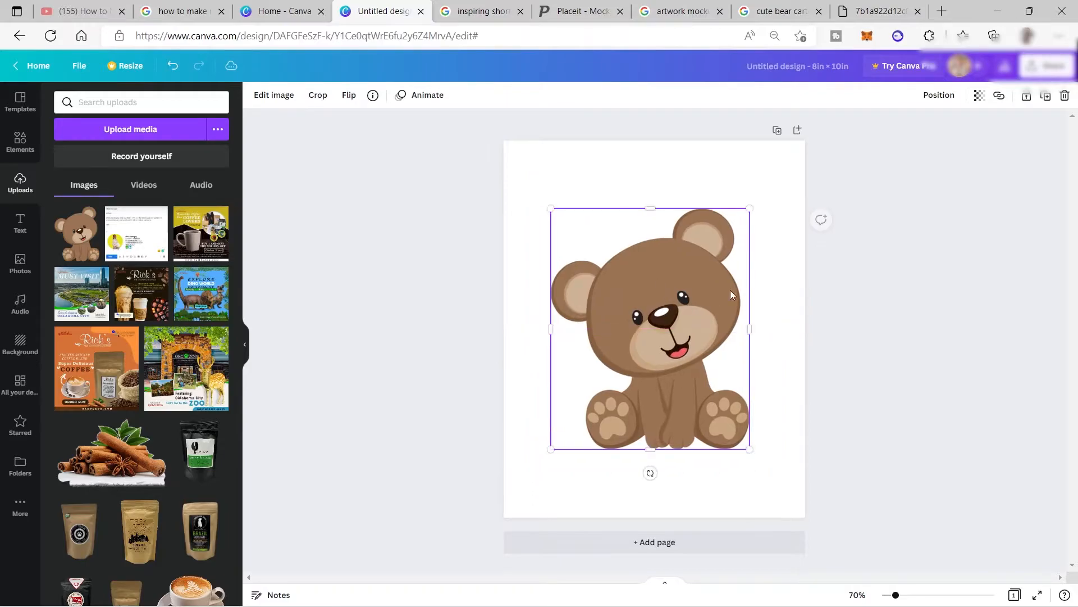
pyautogui.moveTo(749, 450); pyautogui.dragTo(698, 378)
pyautogui.moveTo(649, 298); pyautogui.dragTo(671, 367)
# Replace the "cute bear" elements search with a graphics search for "floral".
pyautogui.click(21, 141)
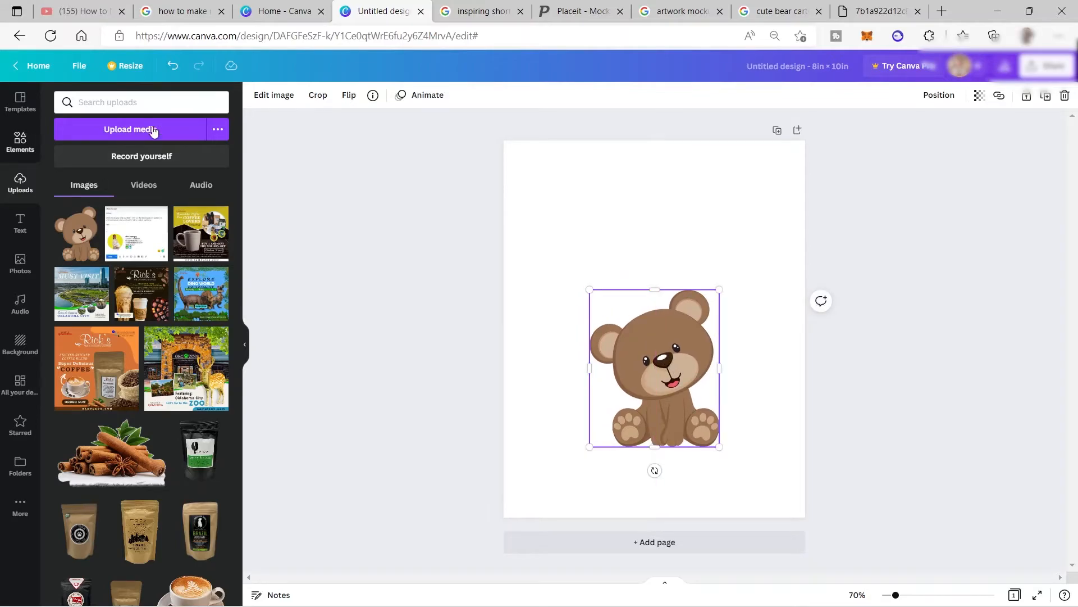
pyautogui.click(160, 107)
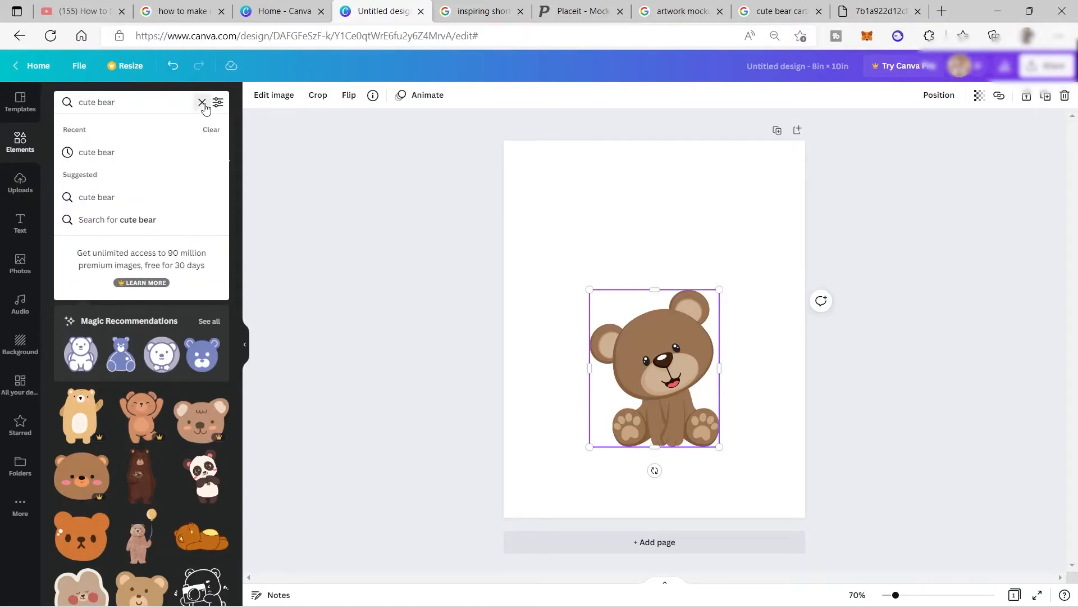
pyautogui.click(202, 103)
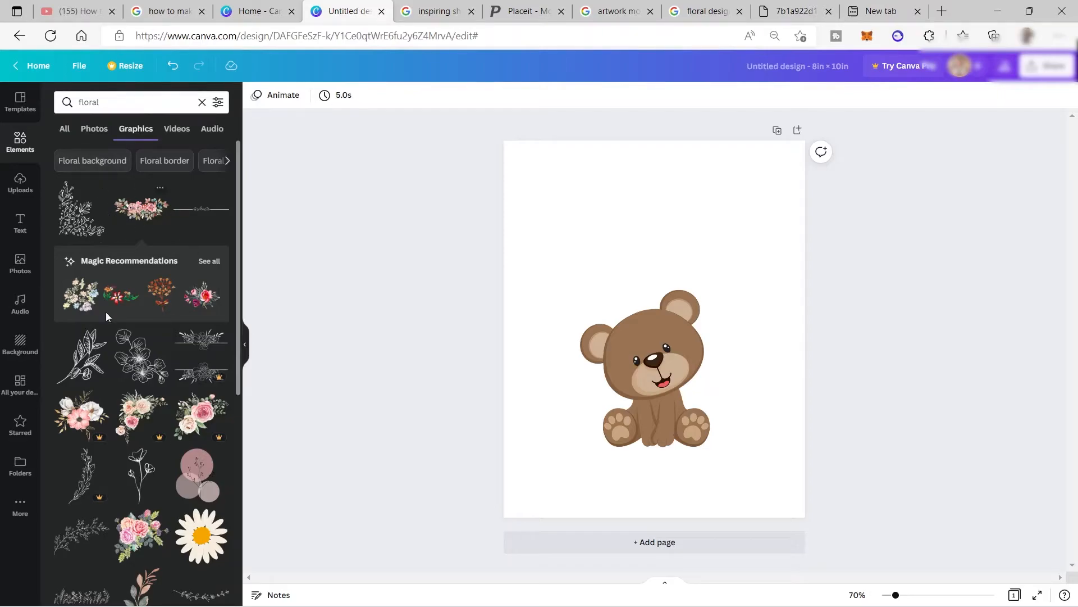
# Place the pink rose garland graphic over the bear's feet, shrink it slightly and centre it on the page.
pyautogui.scroll(-6, 146, 306)
pyautogui.scroll(-1, 148, 306)
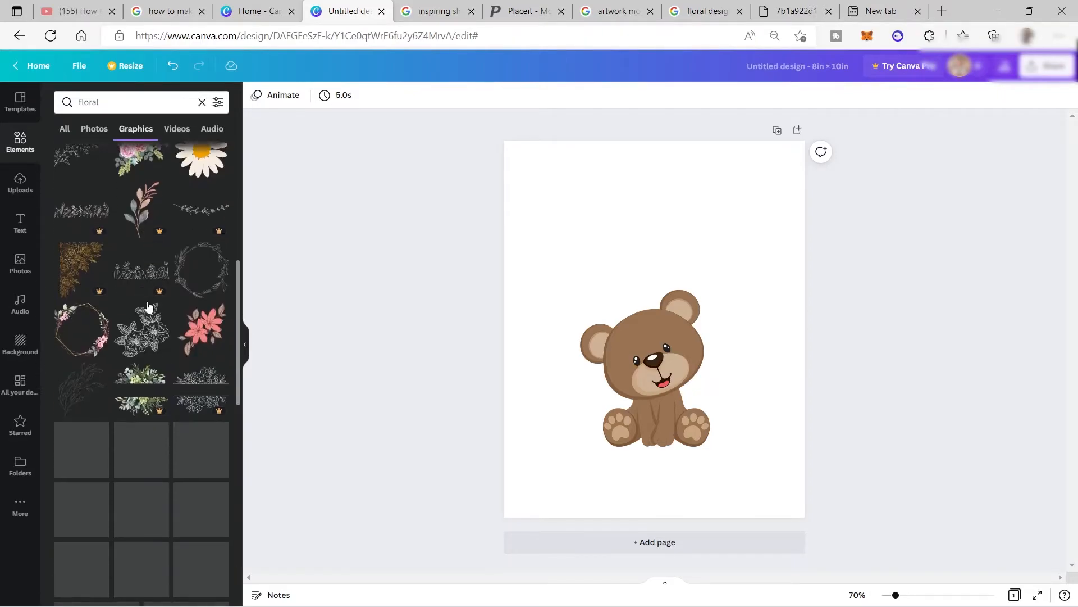
pyautogui.scroll(-4, 151, 306)
pyautogui.scroll(4, 152, 307)
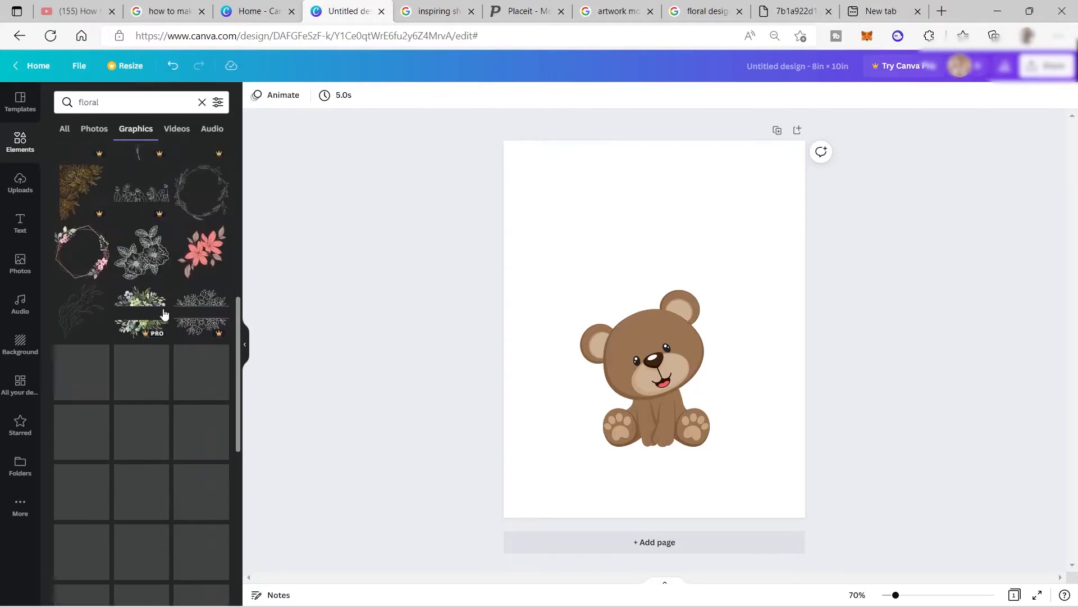
pyautogui.scroll(-4, 164, 310)
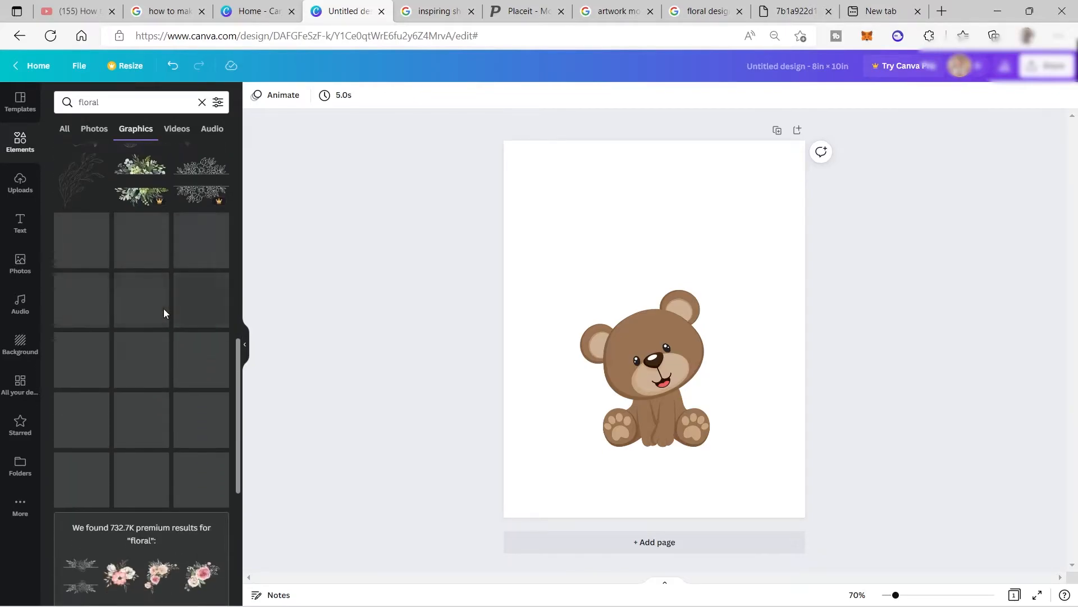
pyautogui.scroll(7, 164, 310)
pyautogui.scroll(3, 169, 308)
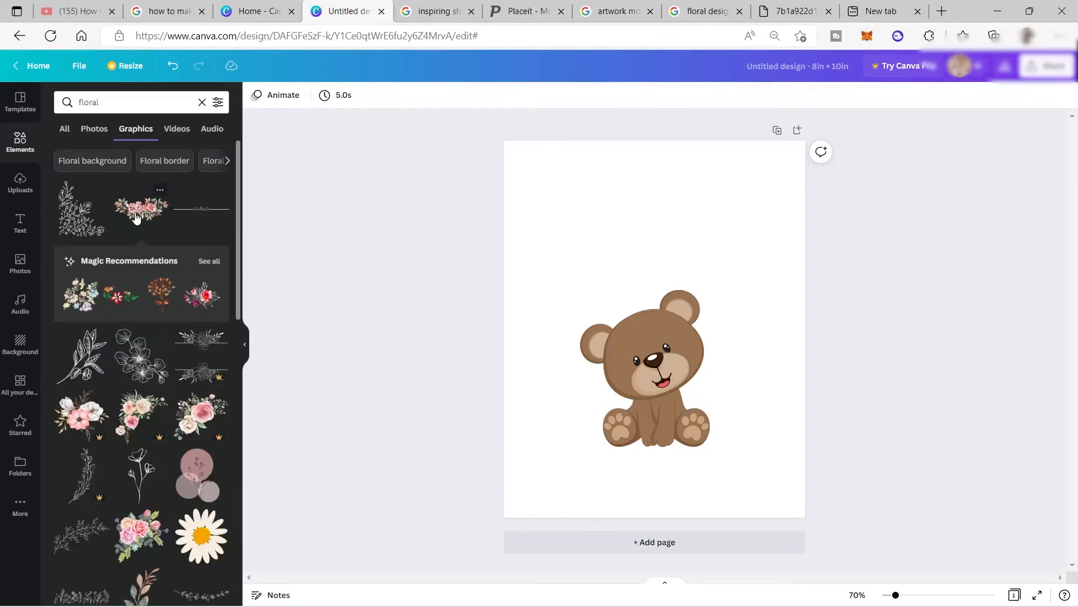
pyautogui.moveTo(136, 218); pyautogui.dragTo(581, 368)
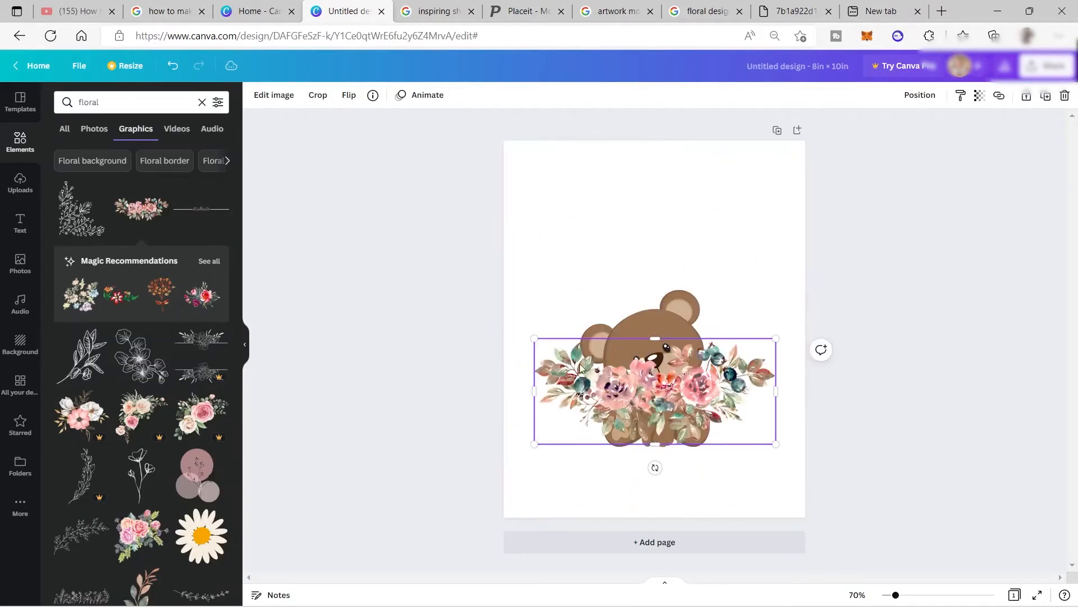
pyautogui.moveTo(672, 379); pyautogui.dragTo(681, 435)
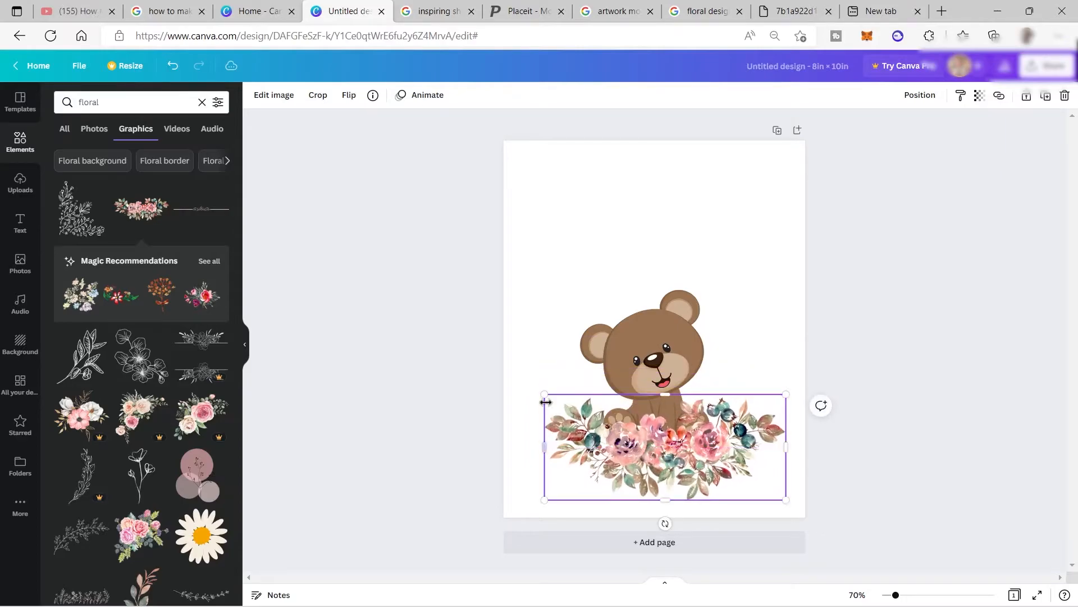
pyautogui.moveTo(555, 400); pyautogui.dragTo(582, 413)
pyautogui.moveTo(707, 447); pyautogui.dragTo(680, 443)
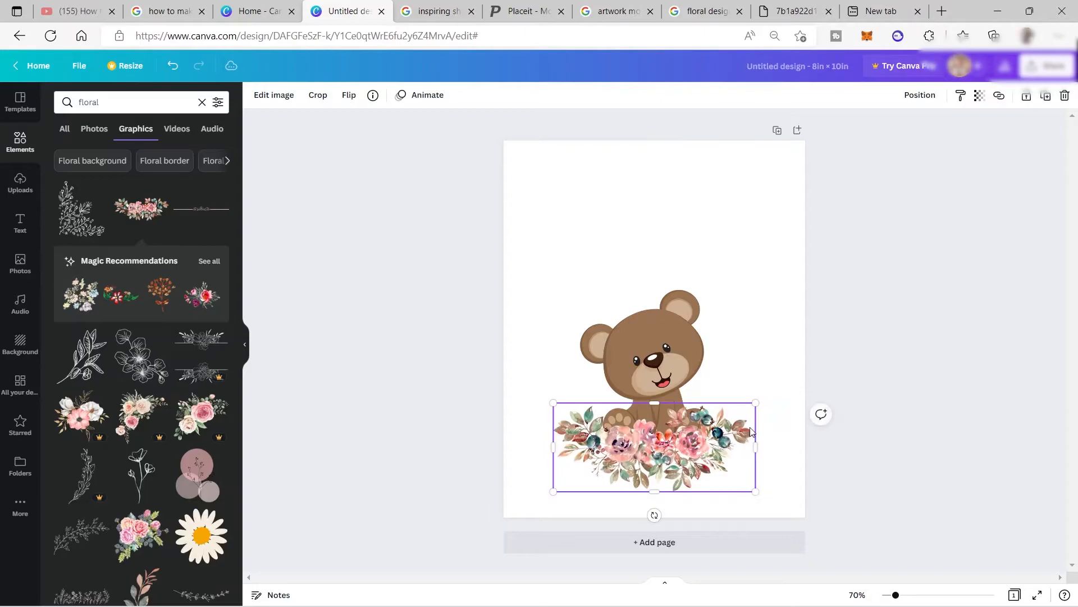
# Send the rose garland backward behind the bear and nudge it slightly to the right.
pyautogui.rightClick(714, 437)
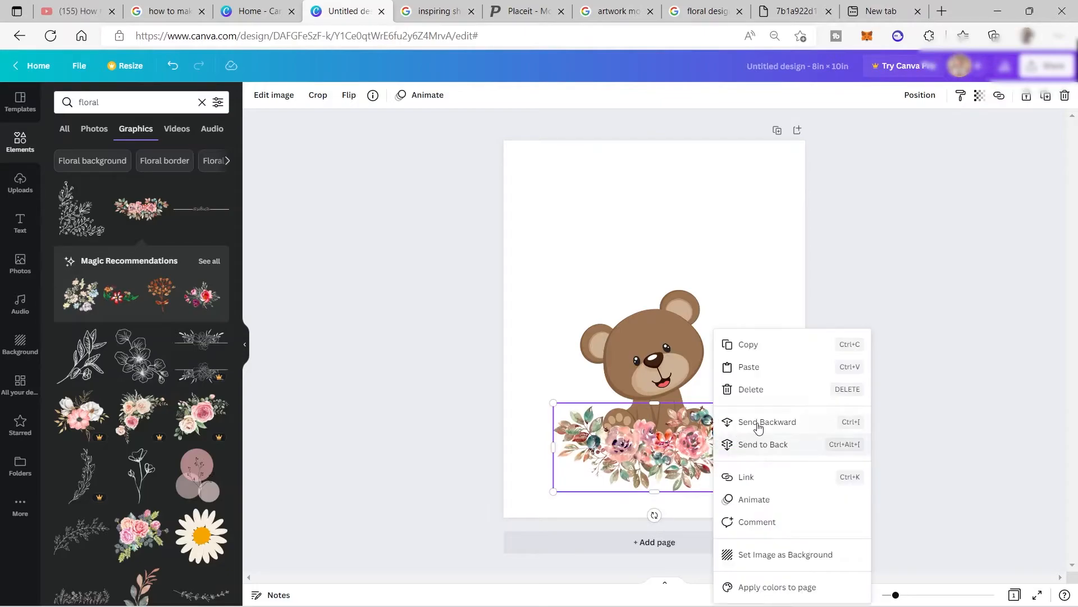
pyautogui.click(767, 427)
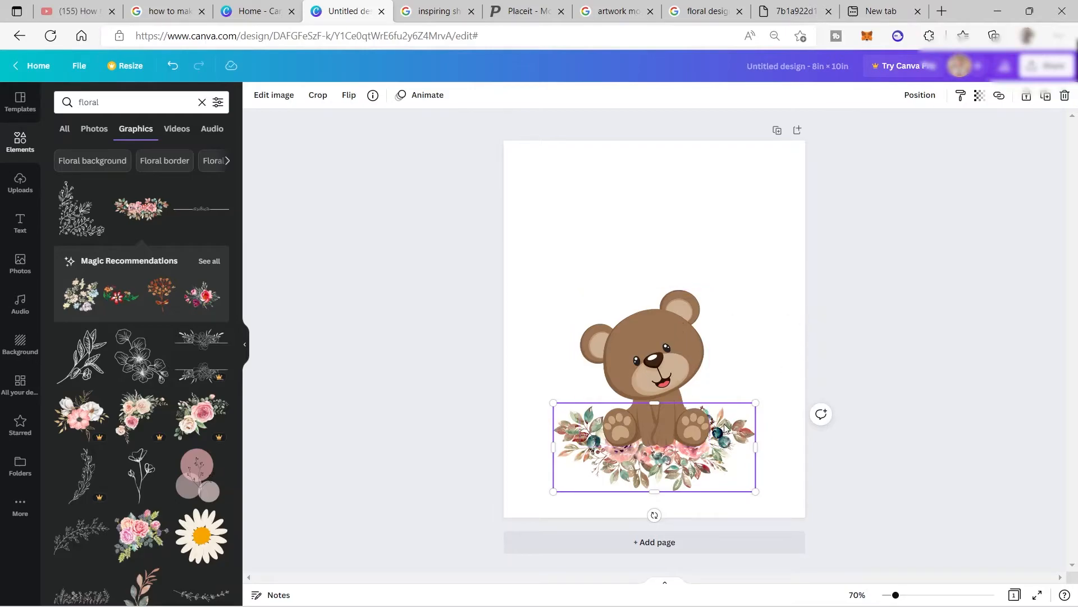
pyautogui.click(770, 393)
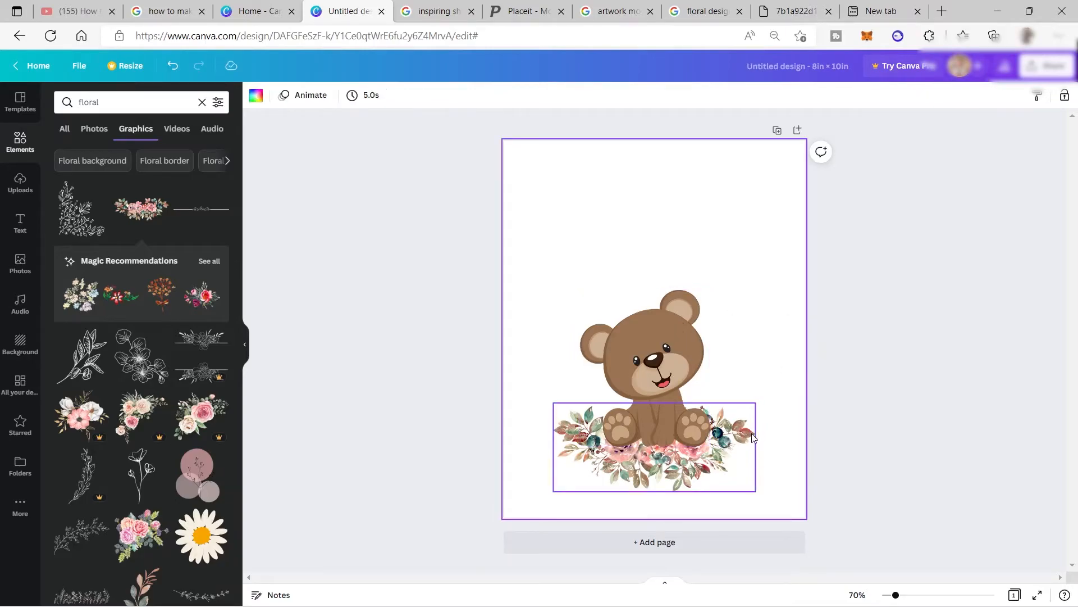
pyautogui.moveTo(751, 433); pyautogui.dragTo(755, 433)
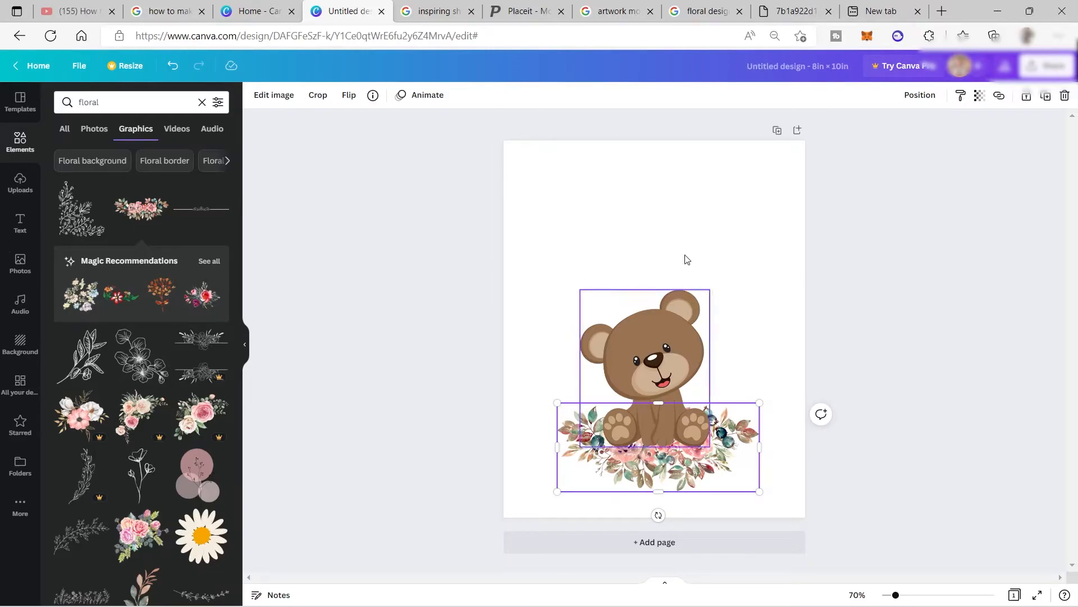
# Add a heading above the bear reading "Keep Moving. You Can Do it!" on two lines.
pyautogui.click(18, 235)
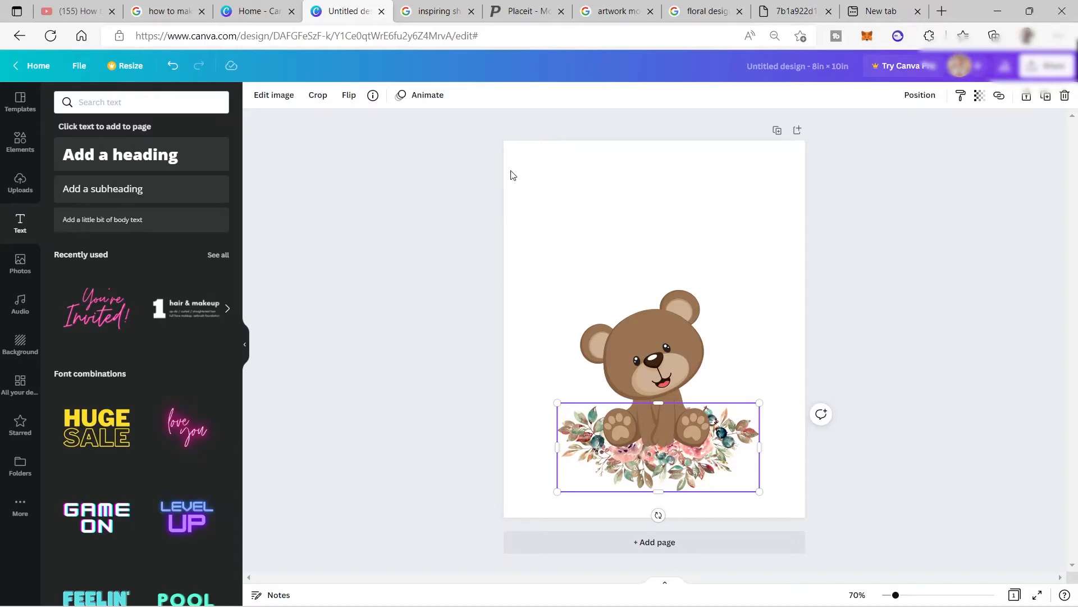
pyautogui.click(131, 162)
pyautogui.moveTo(674, 323); pyautogui.dragTo(675, 189)
pyautogui.doubleClick(679, 203)
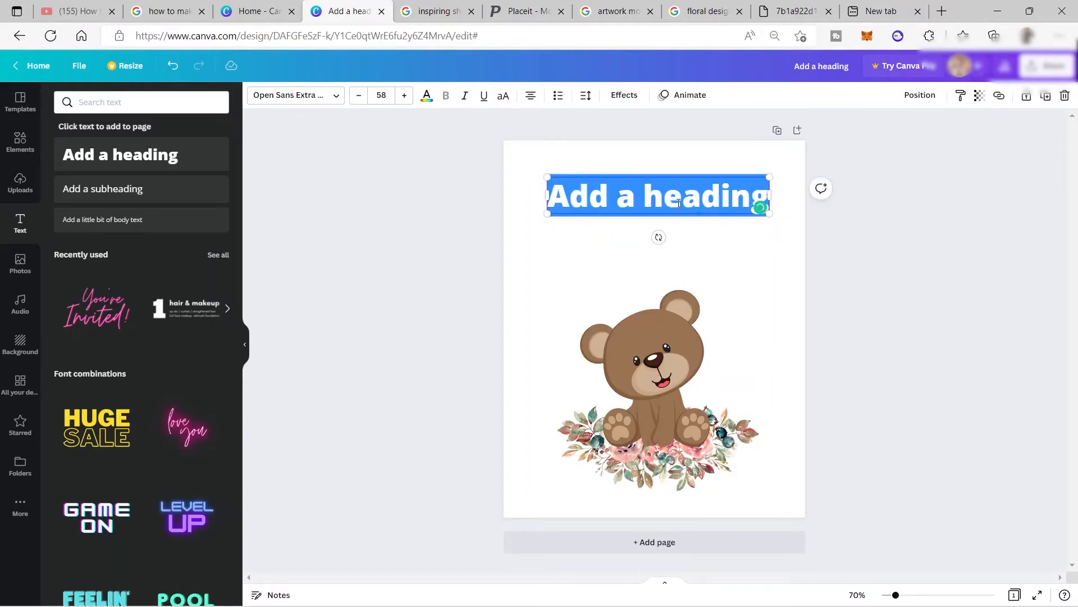
pyautogui.write('K')
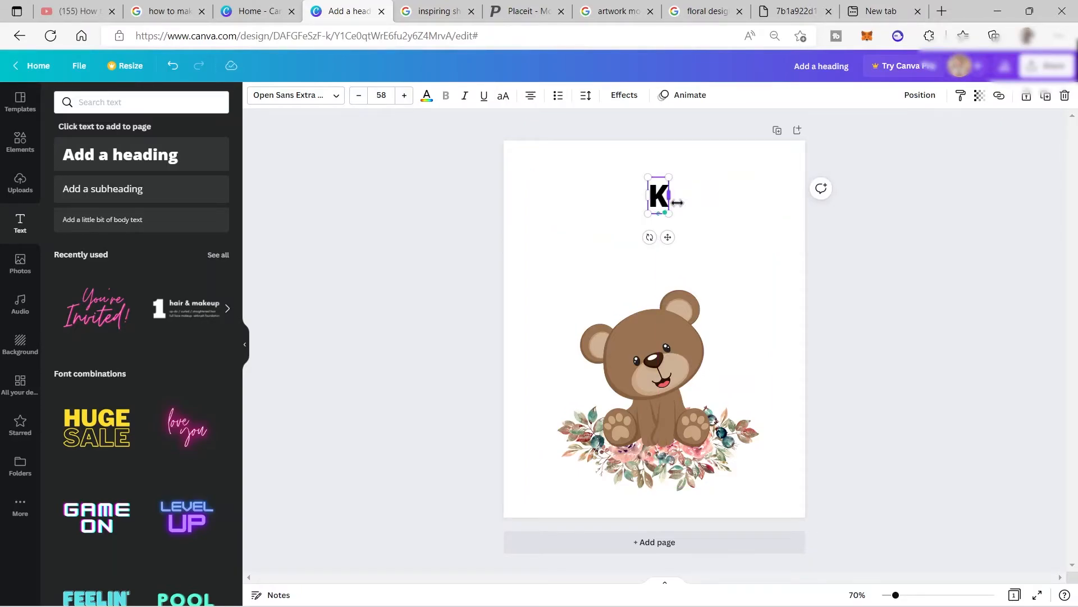
pyautogui.write('eep')
pyautogui.write('Moving. You Can Do it!')
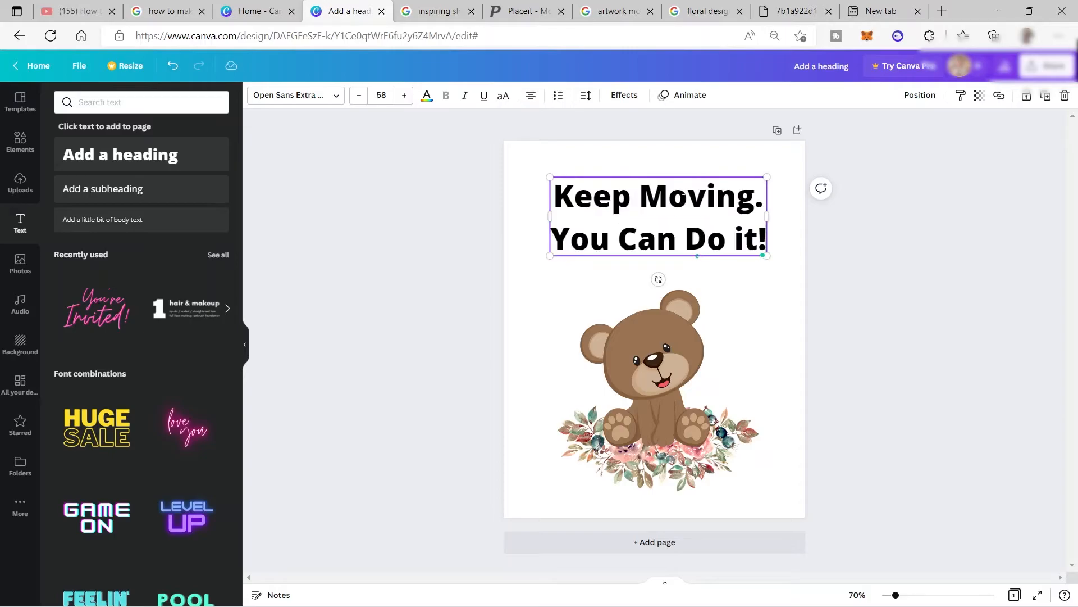
# Set "You Can Do it!" in the Pony Club font and "Keep Moving." in Dreaming Outloud Sans.
pyautogui.click(341, 96)
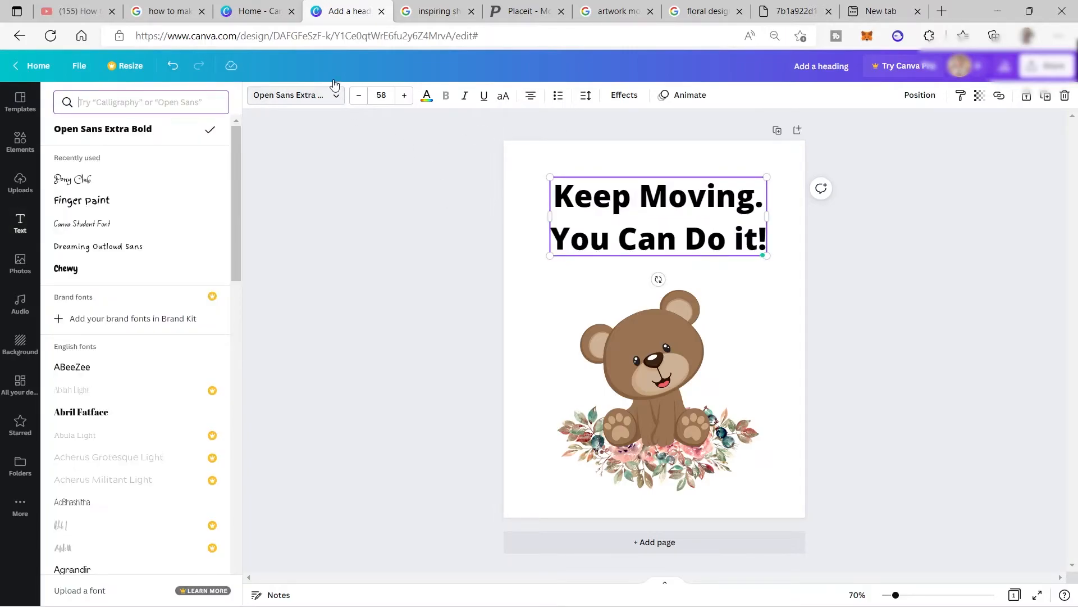
pyautogui.click(97, 184)
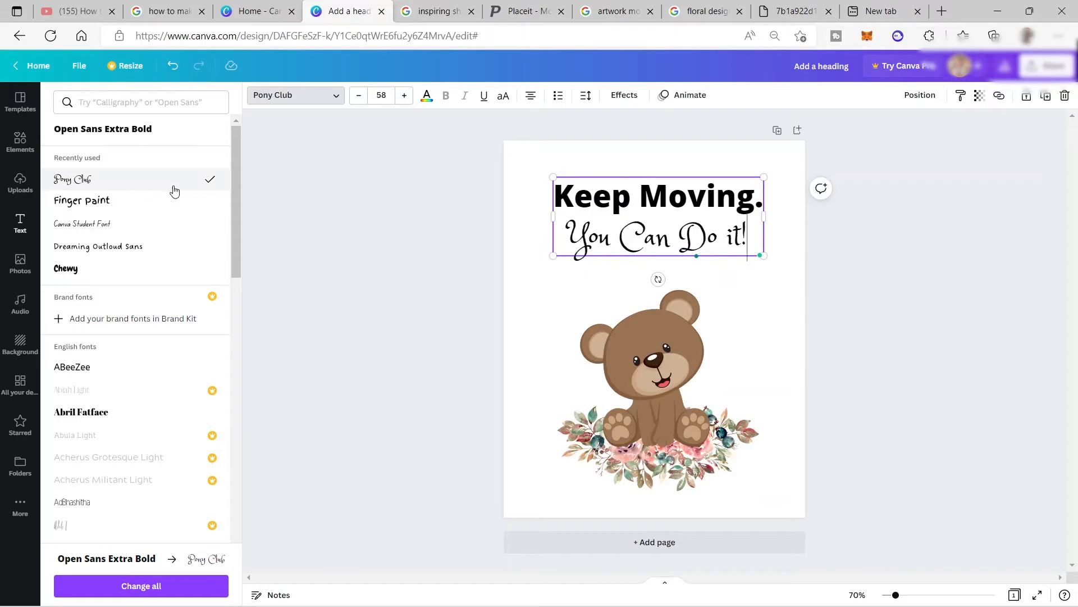
pyautogui.click(612, 197)
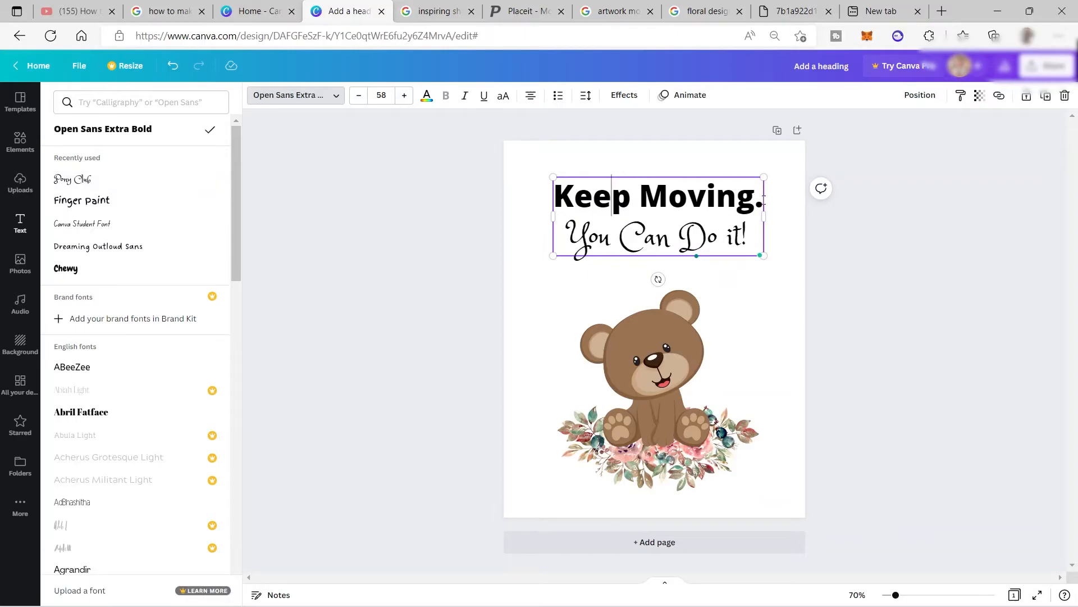
pyautogui.moveTo(764, 200); pyautogui.dragTo(558, 191)
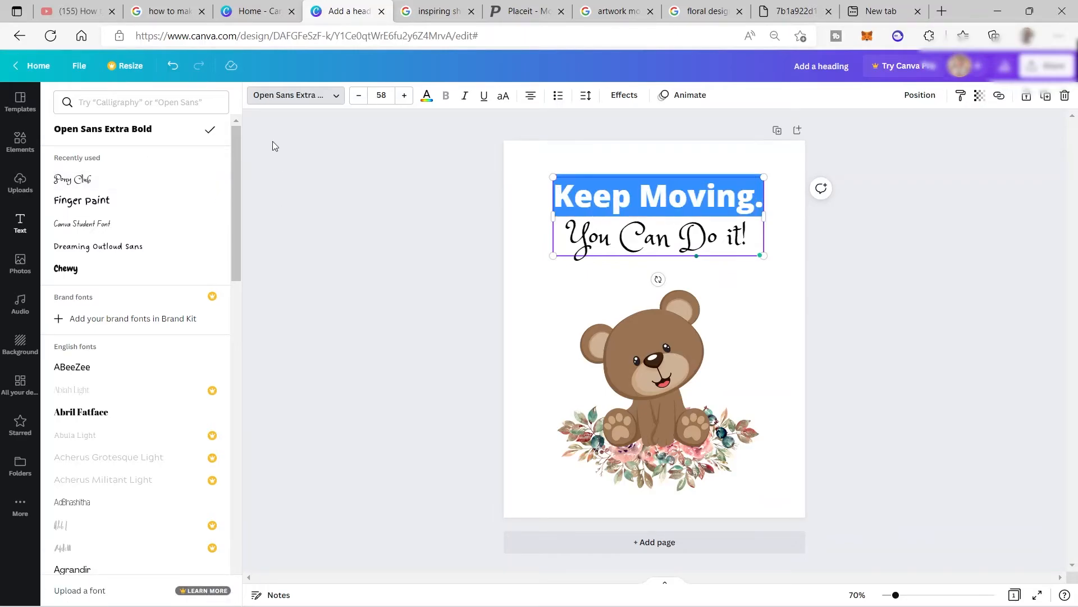
pyautogui.click(120, 205)
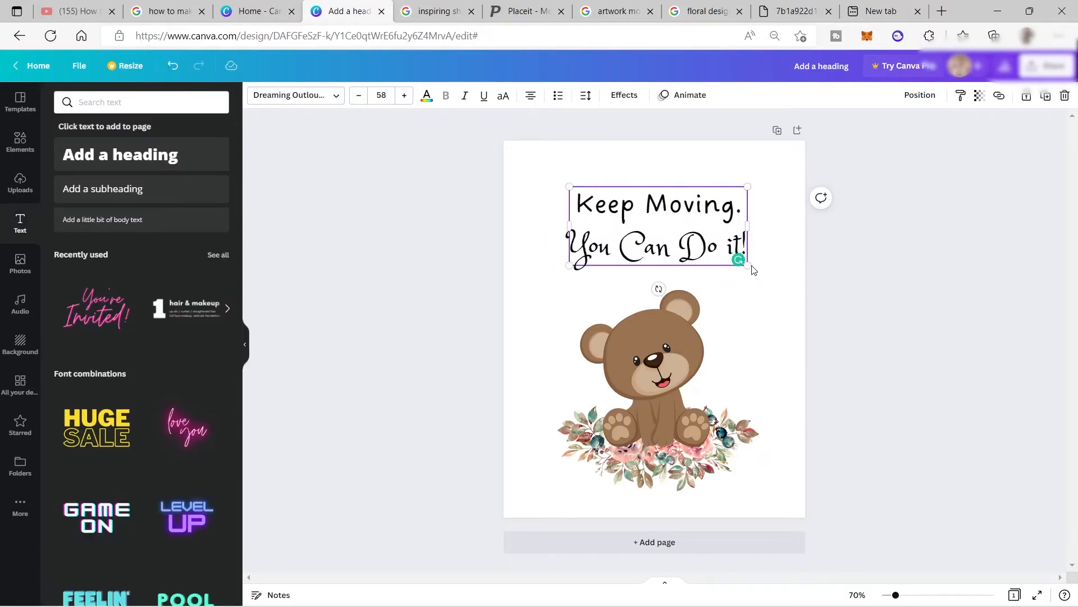
# Enlarge the two-line heading to about font size 64 above the bear and deselect it.
pyautogui.moveTo(749, 266); pyautogui.dragTo(756, 269)
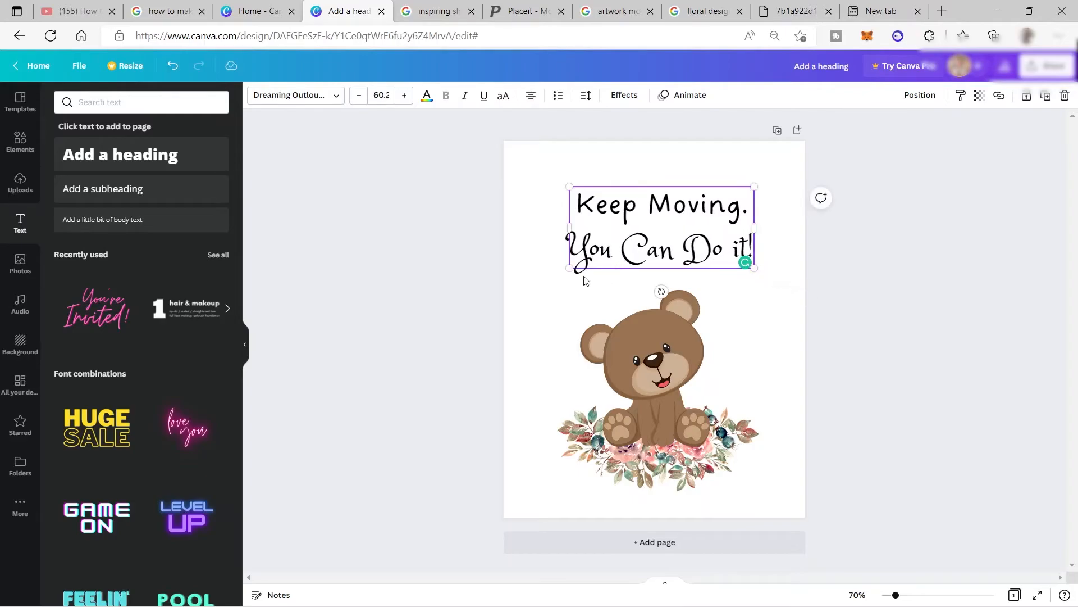
pyautogui.moveTo(573, 269); pyautogui.dragTo(558, 274)
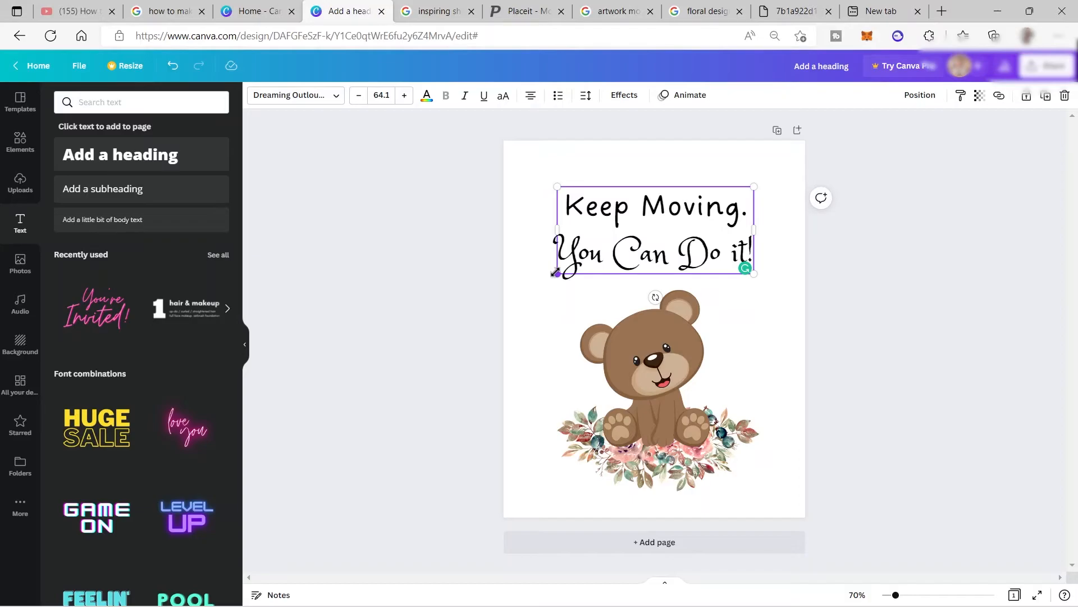
pyautogui.click(658, 131)
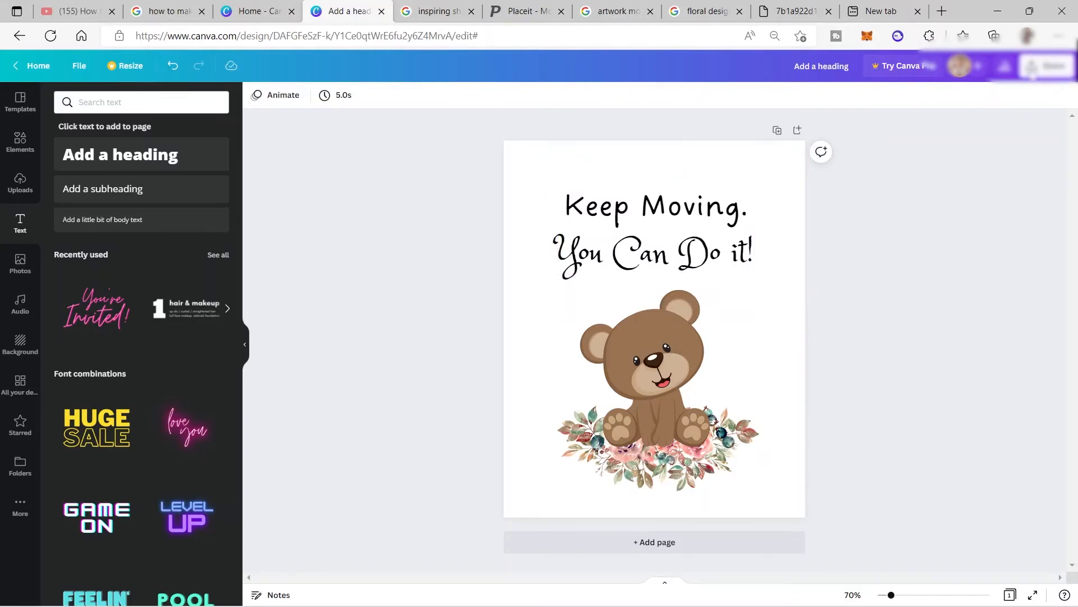
# Download the finished design with PDF Print as the file type.
pyautogui.click(1048, 66)
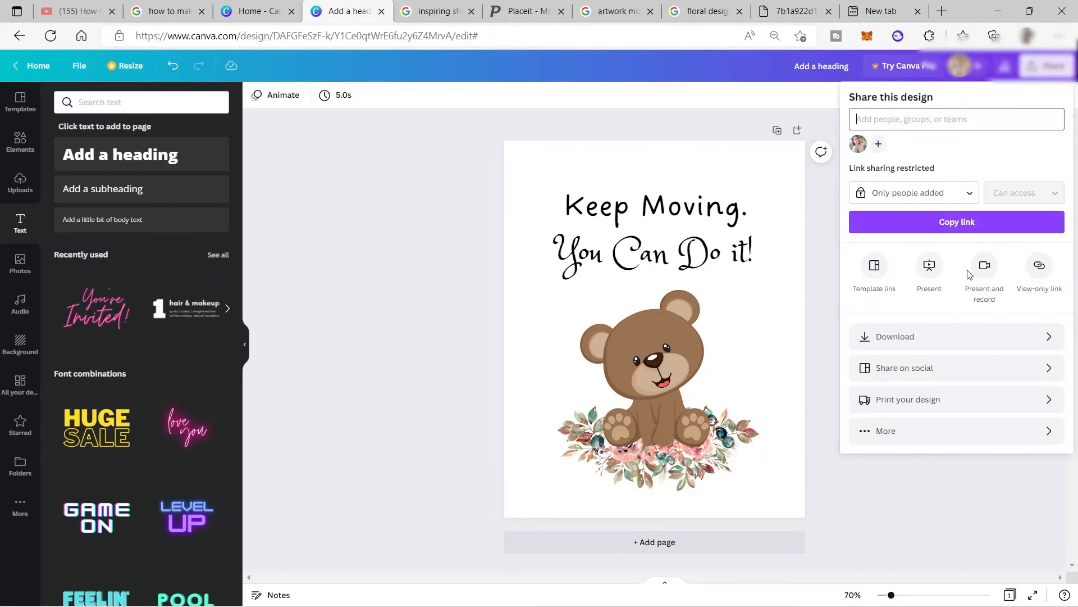
pyautogui.click(932, 336)
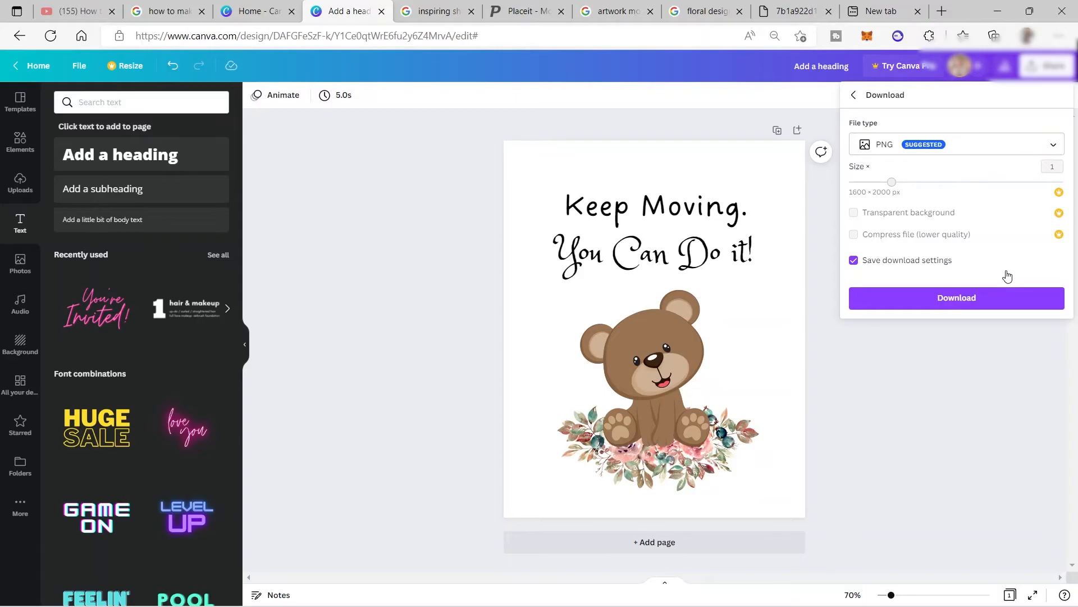
pyautogui.click(1032, 147)
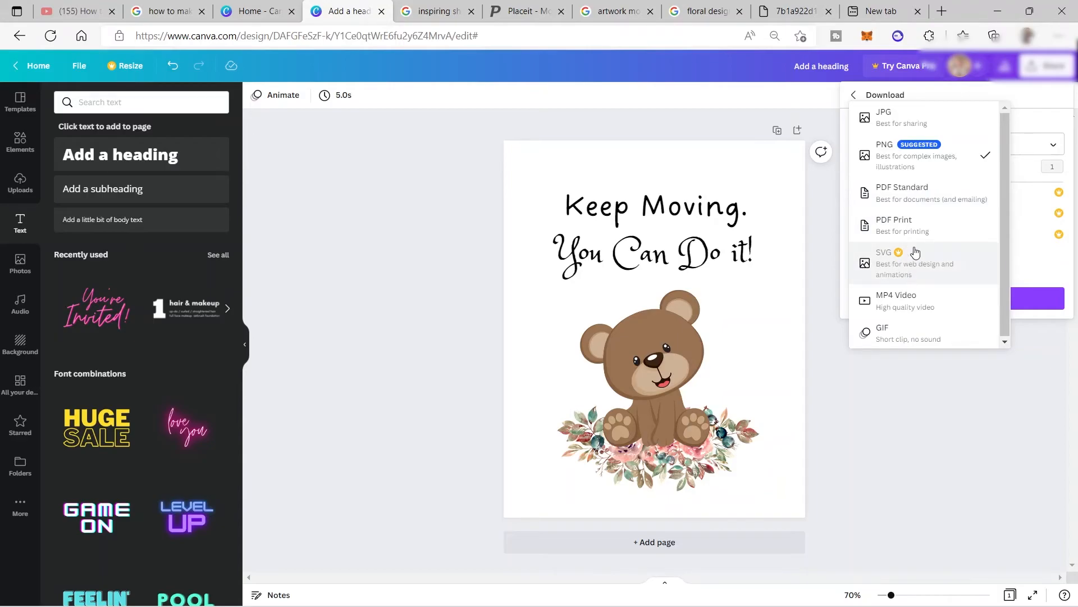
pyautogui.click(933, 225)
pyautogui.click(993, 251)
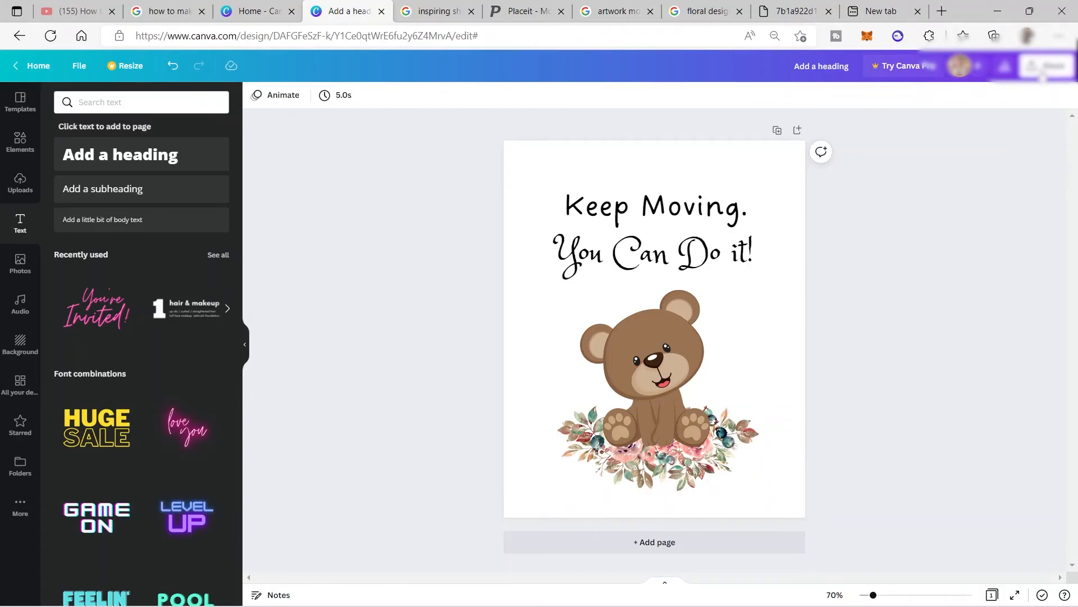
# Download the finished bear design again with PNG as the file type.
pyautogui.click(1045, 66)
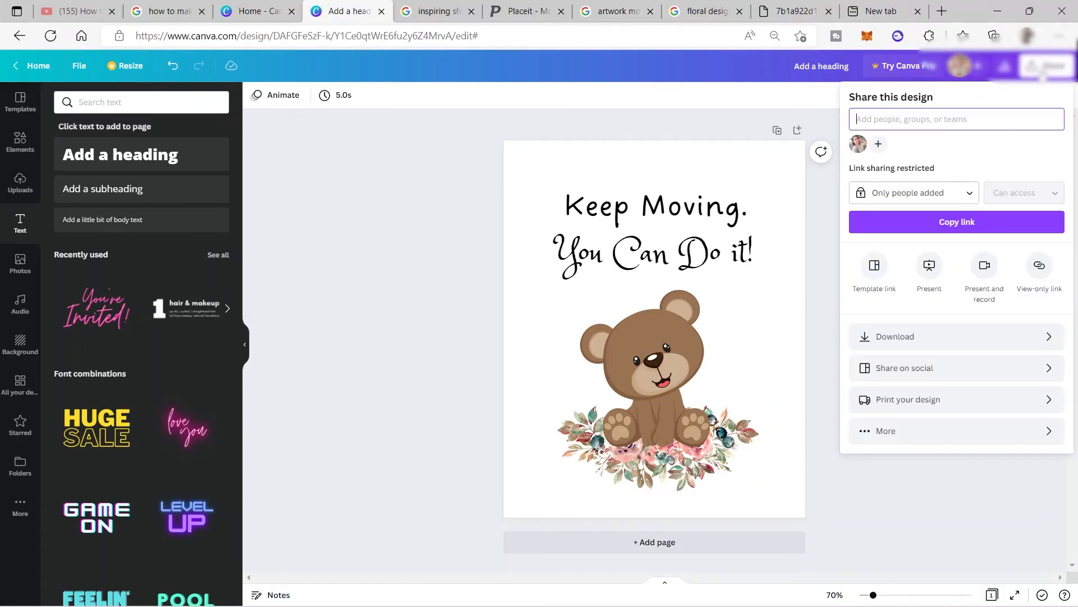
pyautogui.click(999, 339)
pyautogui.click(1014, 145)
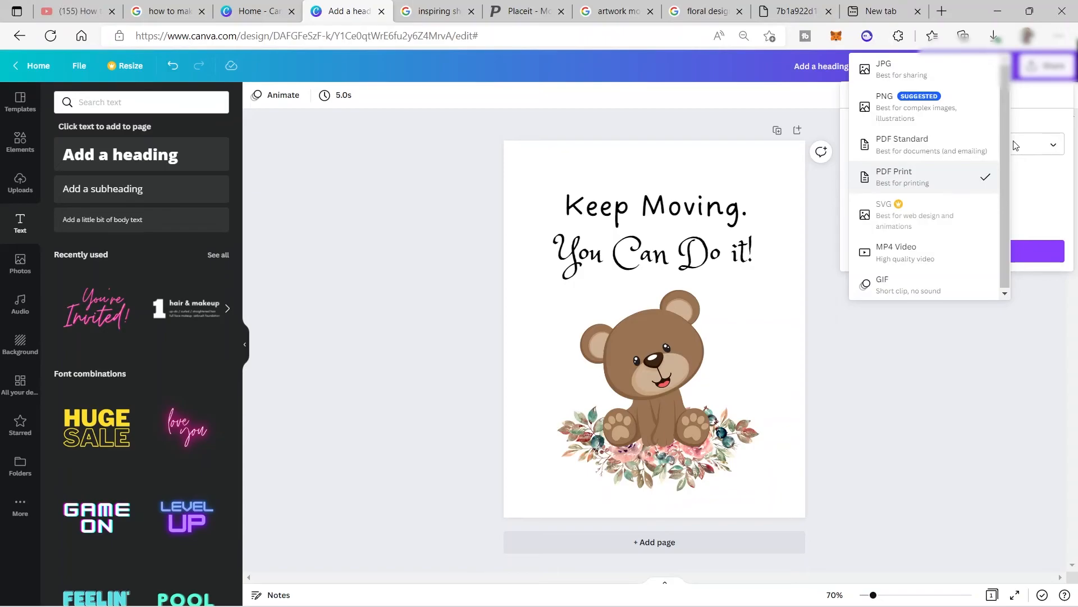
pyautogui.click(953, 117)
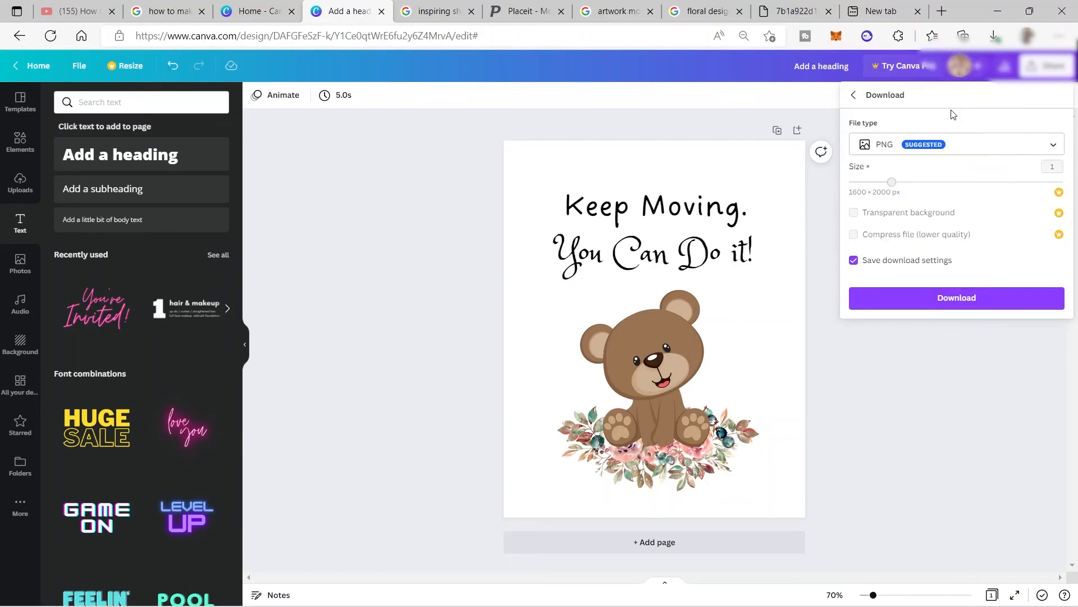
pyautogui.click(995, 302)
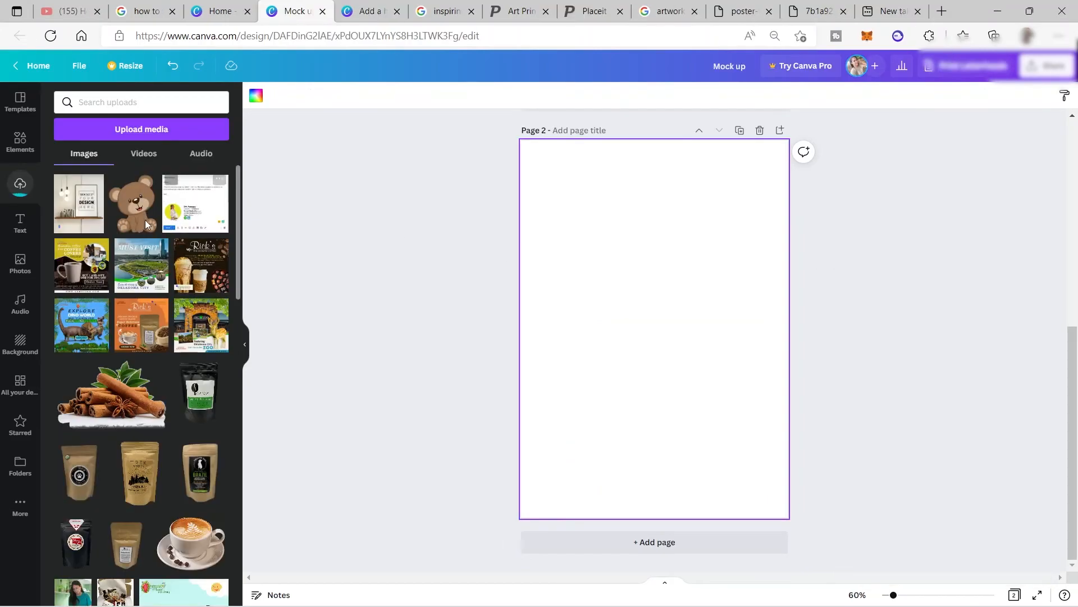
# Add the uploaded shelf-and-frame mockup photo to page 2 of the Mock up design and enlarge it to fill the page.
pyautogui.click(69, 206)
pyautogui.moveTo(560, 211); pyautogui.dragTo(521, 172)
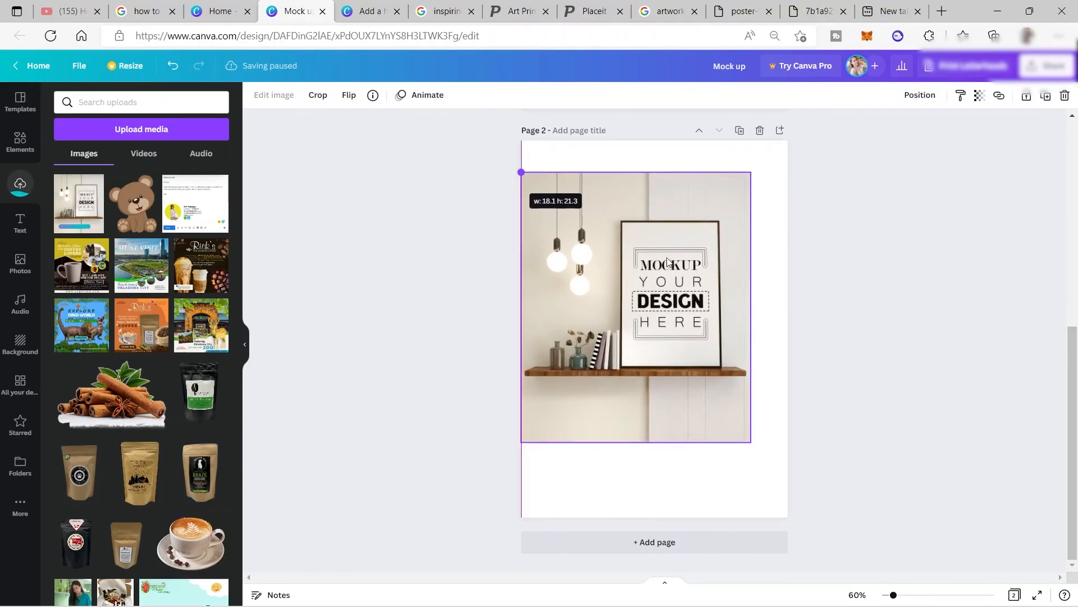
pyautogui.moveTo(751, 442); pyautogui.dragTo(792, 541)
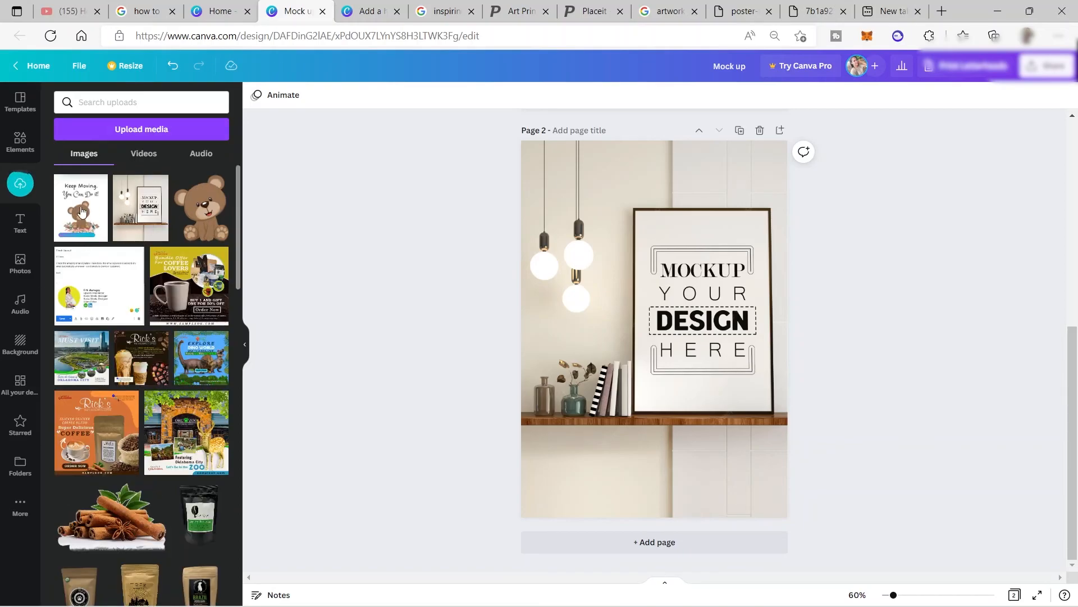
# Add the uploaded bear artwork to page 2 and fit it inside the picture frame, covering the placeholder design.
pyautogui.click(81, 211)
pyautogui.moveTo(634, 313); pyautogui.dragTo(710, 297)
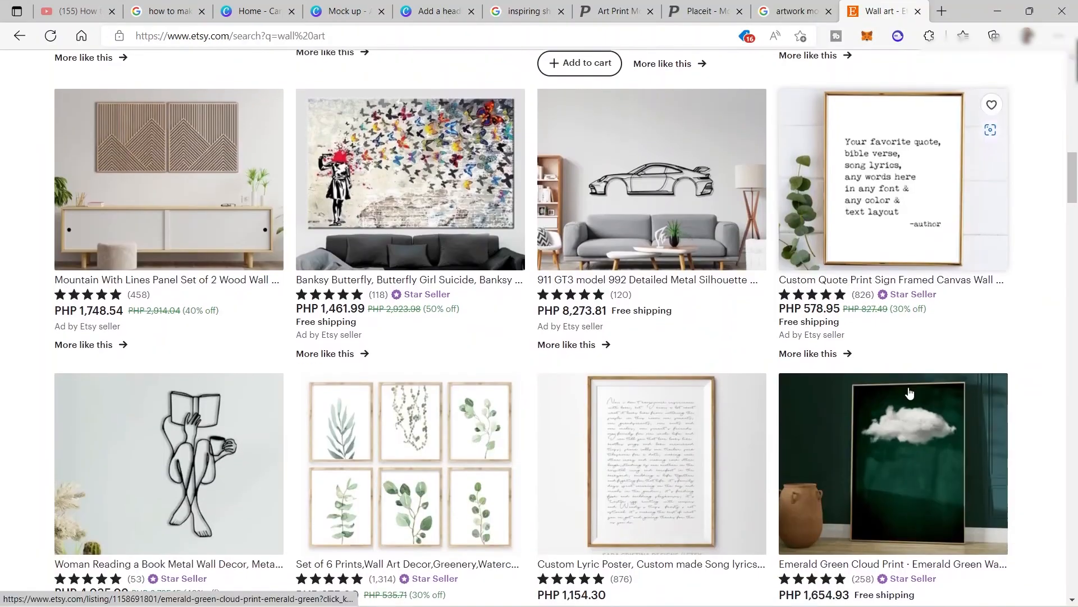
pyautogui.scroll(-2, 910, 392)
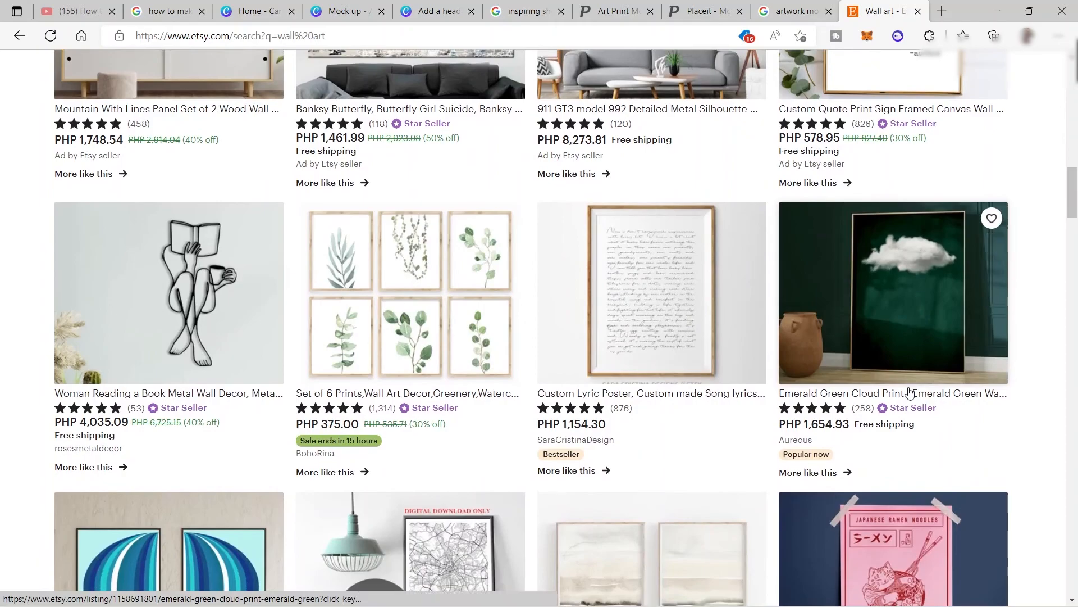